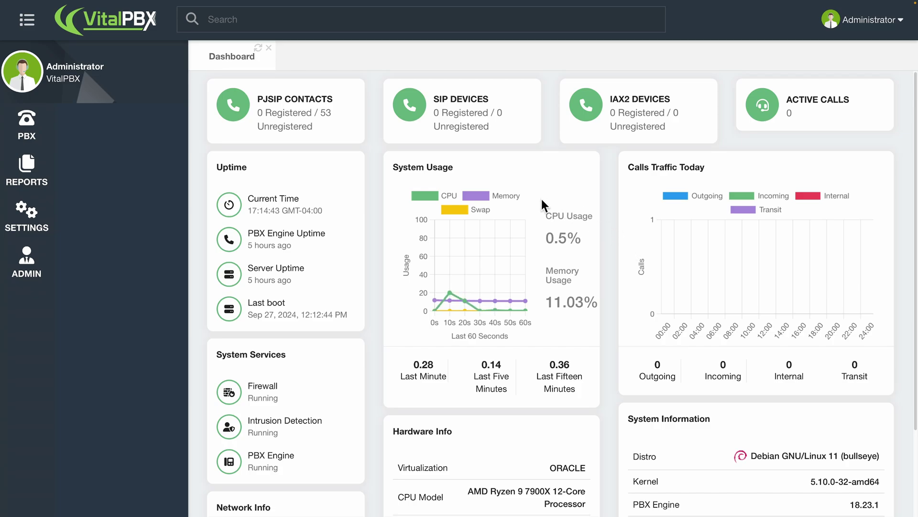
# Open the Provisioning HTTP Settings page for the VitalPBX tenant.
pyautogui.moveTo(30, 121)
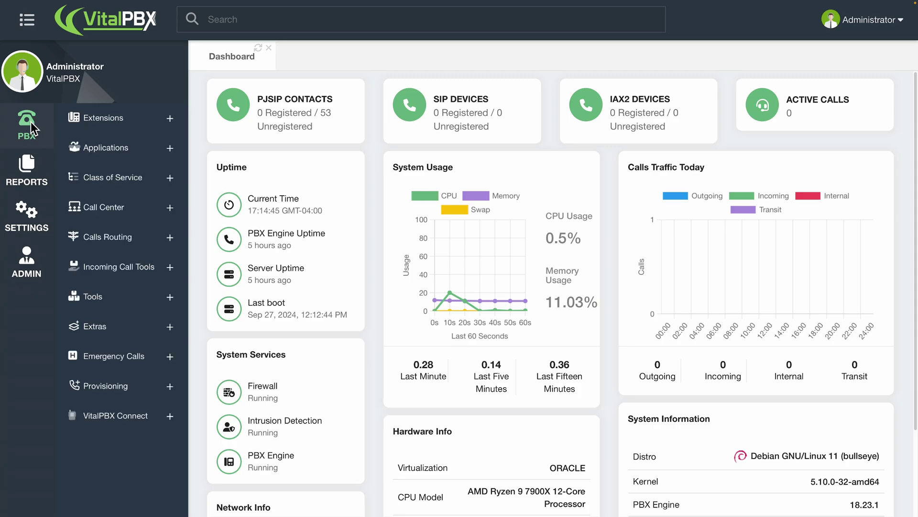
pyautogui.click(132, 386)
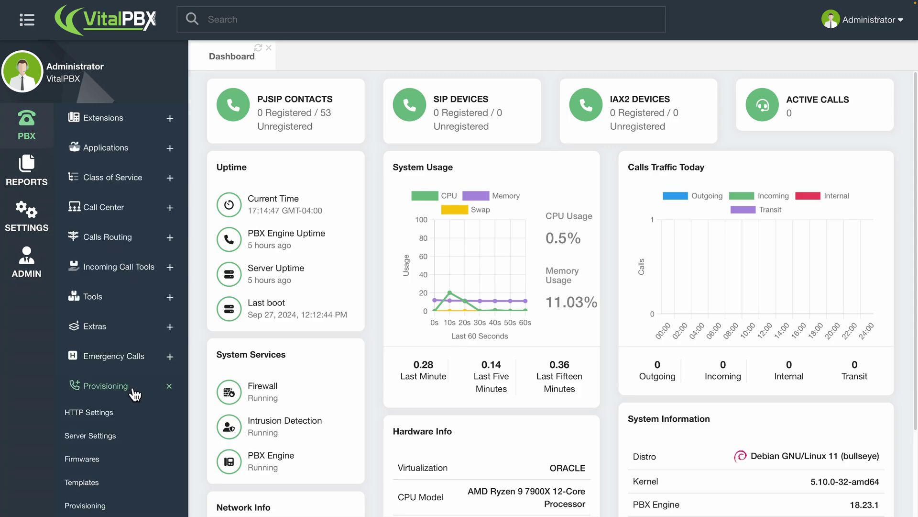
pyautogui.click(127, 411)
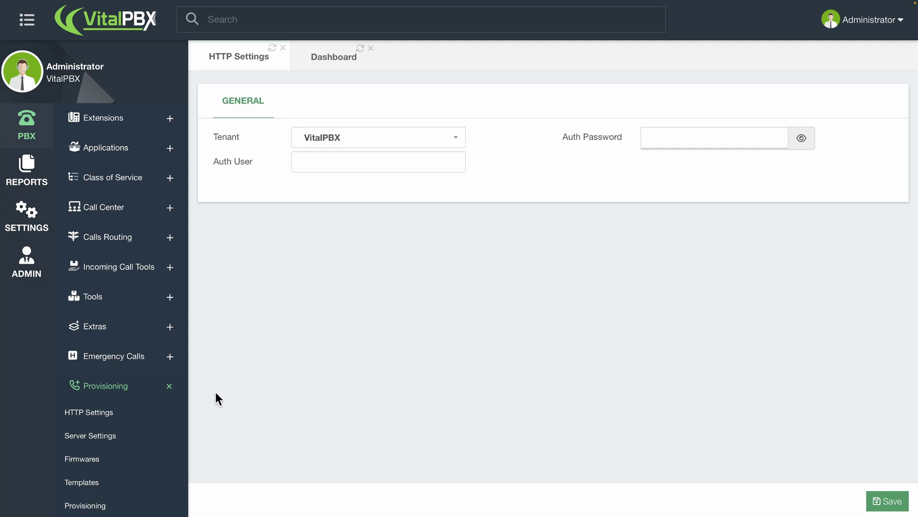
# Enter server settings description 'My VitalPBX' and server domain 192.168.1.30.
pyautogui.click(123, 445)
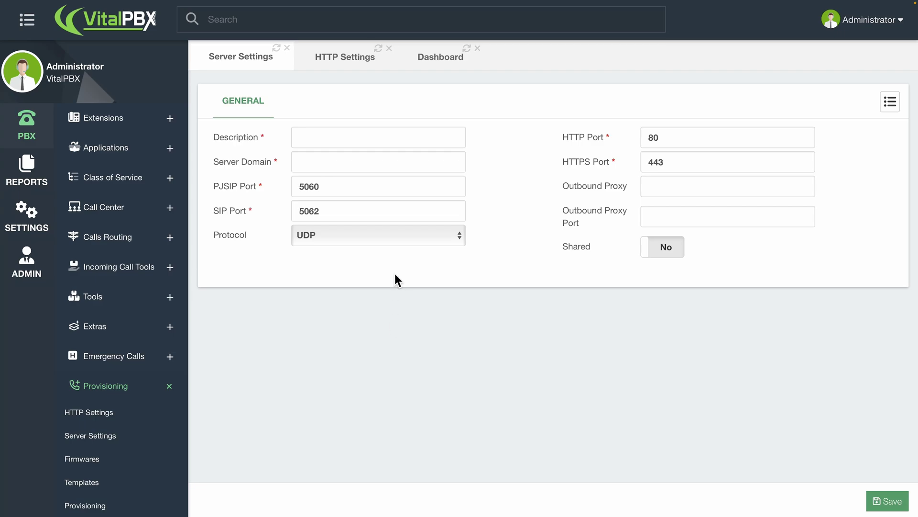
pyautogui.click(367, 141)
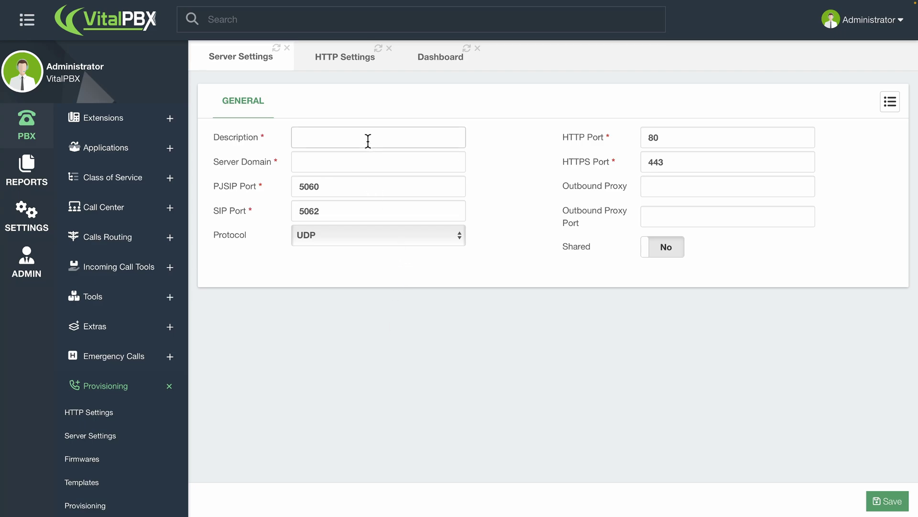
pyautogui.write('MY VitalPBX')
pyautogui.press('Home')
pyautogui.press('Right')
pyautogui.press('Delete')
pyautogui.write('y')
pyautogui.click(369, 154)
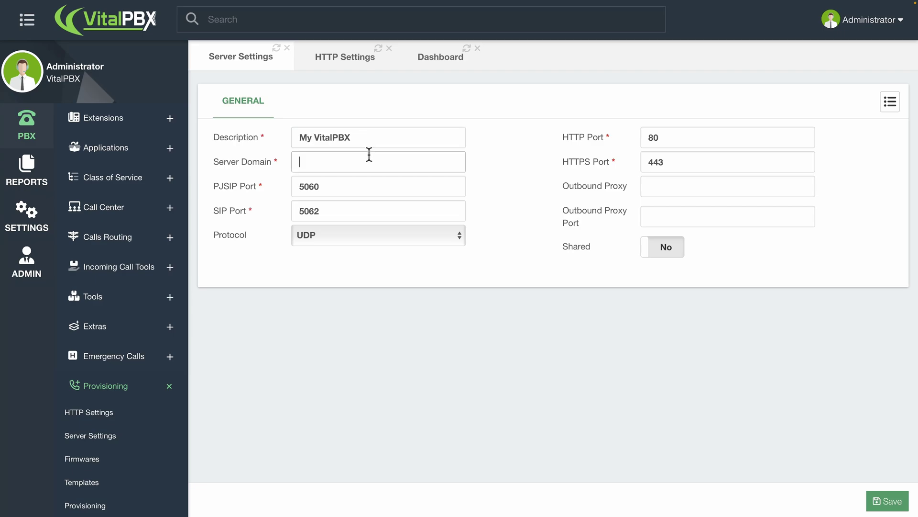
pyautogui.write('192.168.1.30')
pyautogui.click(475, 185)
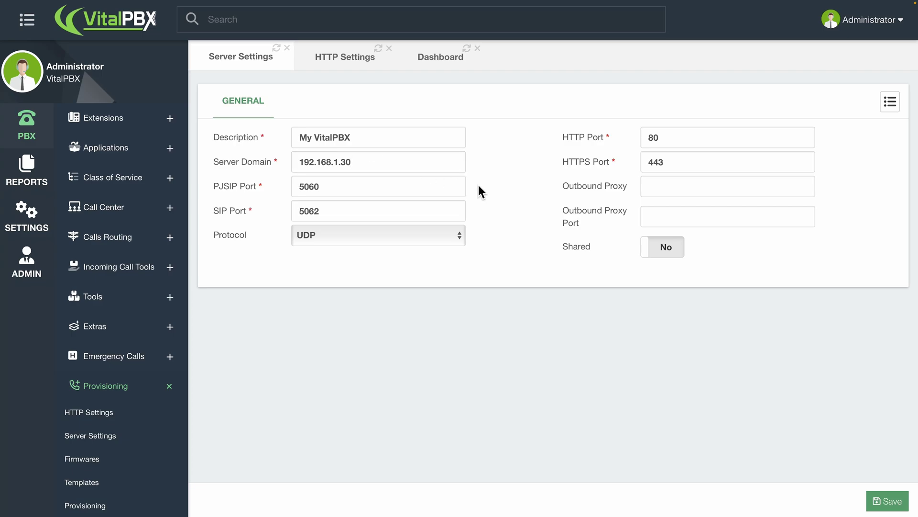
# Leave Shared at No, save the server settings, and go to Firmwares.
pyautogui.click(658, 251)
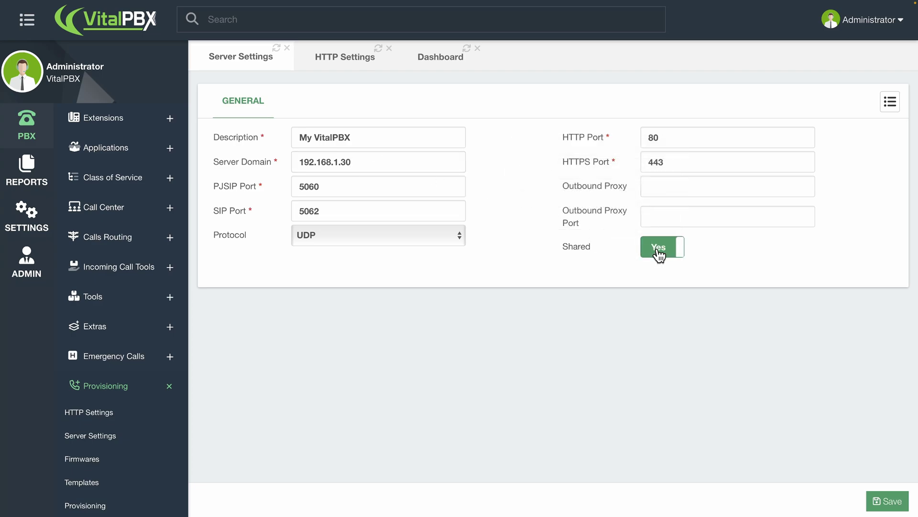
pyautogui.click(658, 251)
pyautogui.moveTo(624, 244)
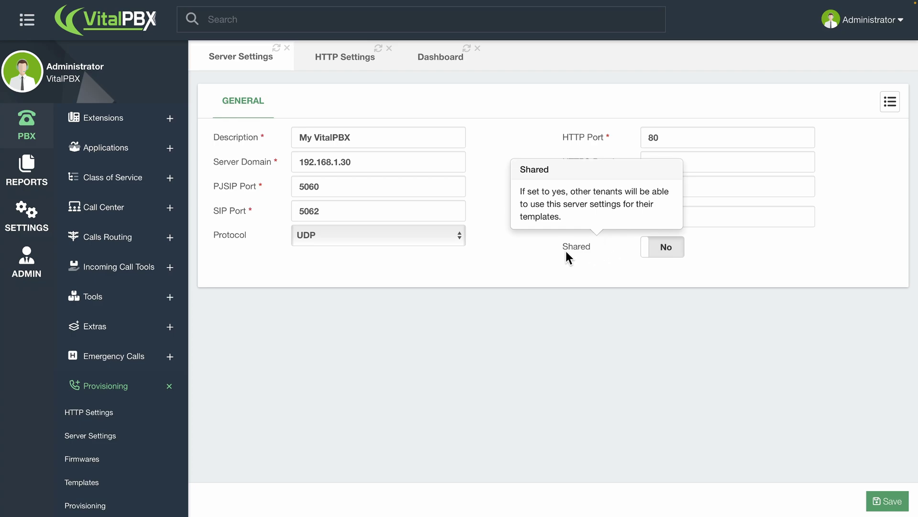
pyautogui.click(881, 501)
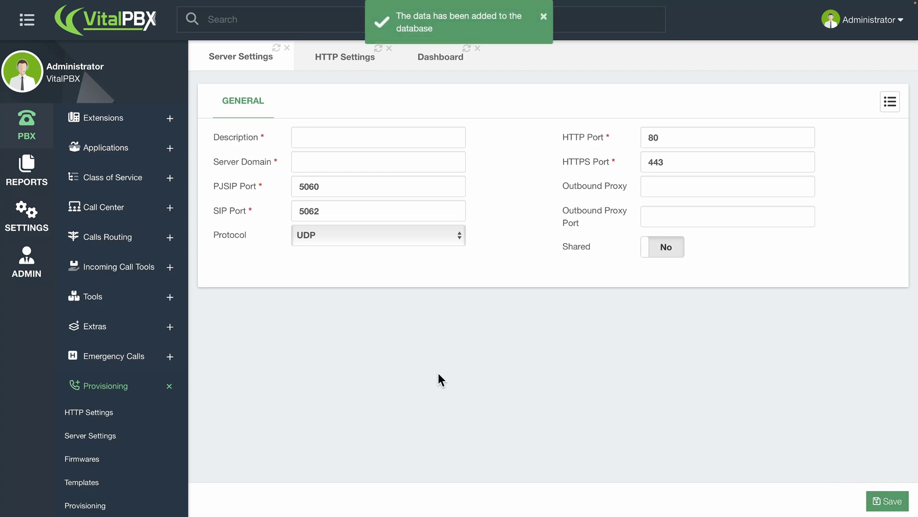
pyautogui.click(122, 456)
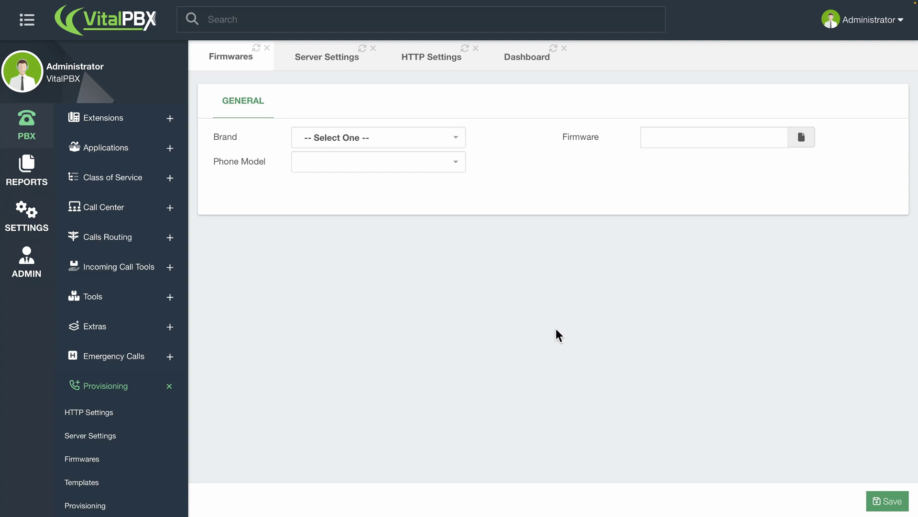
# Open the Provisioning Templates page to start a new template.
pyautogui.click(154, 482)
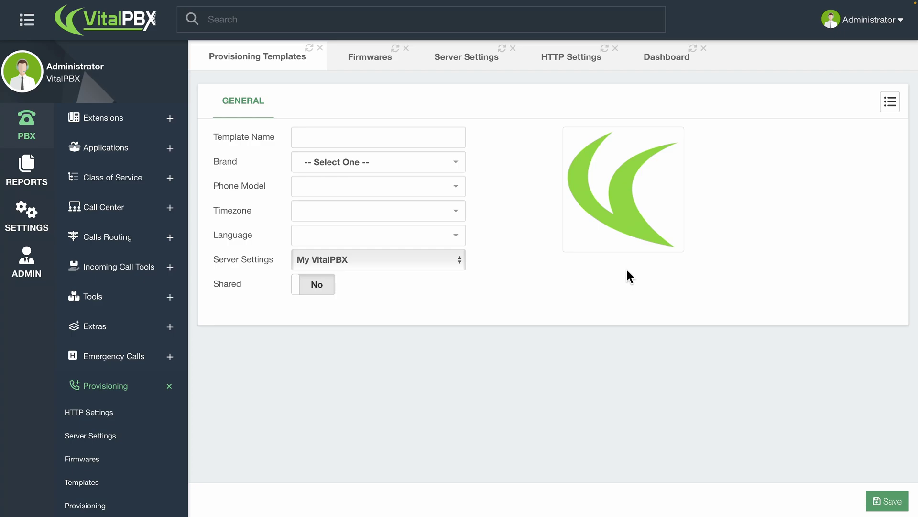
# Name the template 'My Yealink T58V' with brand Yealink, model T58V, United States-Eastern Time.
pyautogui.write('My Ye')
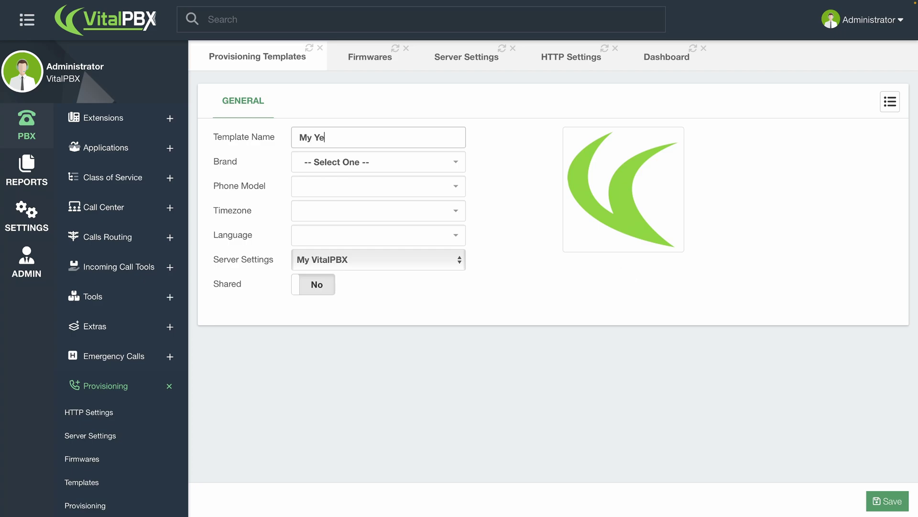
pyautogui.write('alink T58V')
pyautogui.click(389, 166)
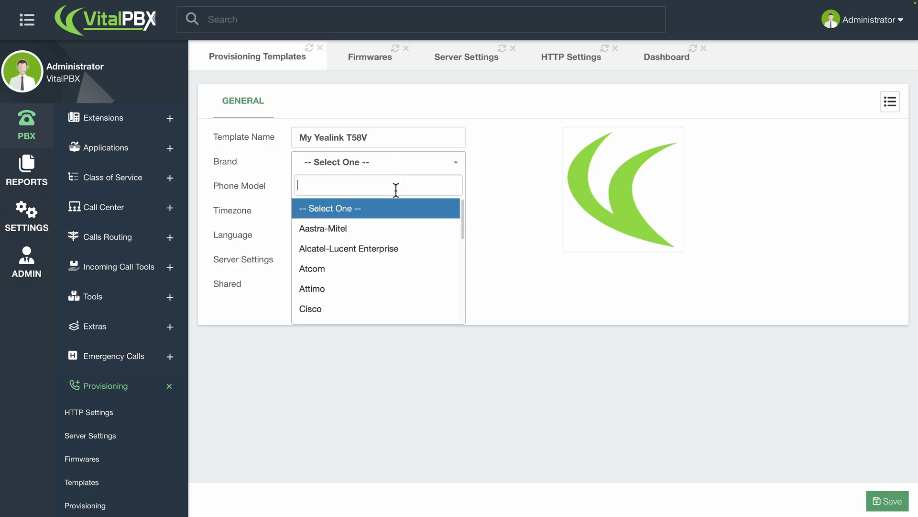
pyautogui.scroll(-5, 390, 254)
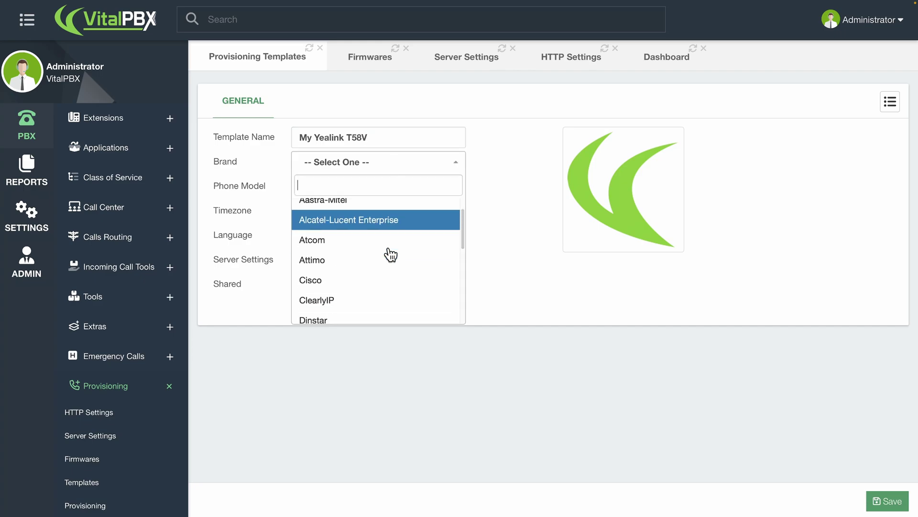
pyautogui.scroll(-2, 390, 254)
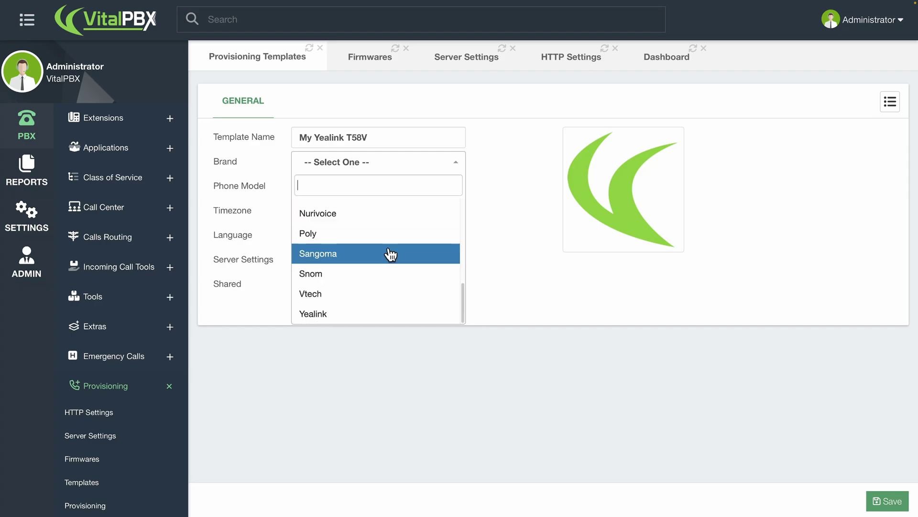
pyautogui.click(389, 313)
pyautogui.click(377, 186)
pyautogui.write('T58V')
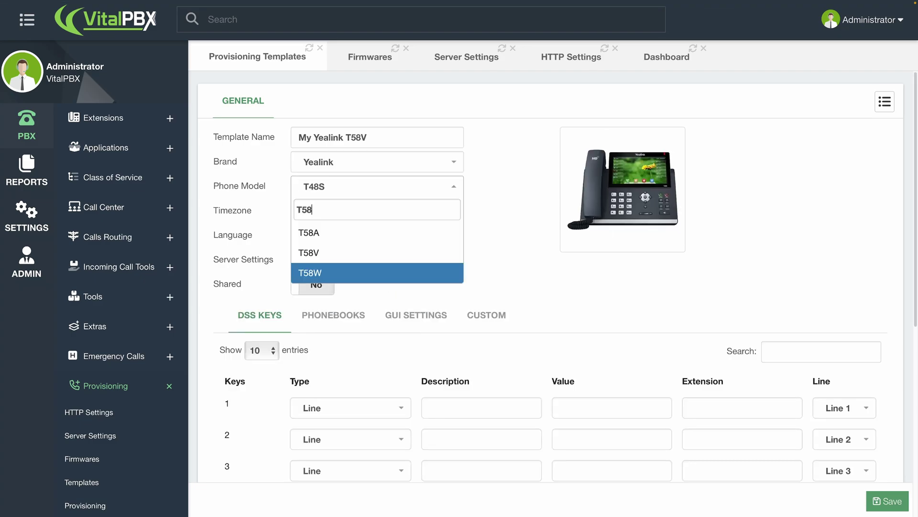
pyautogui.click(340, 233)
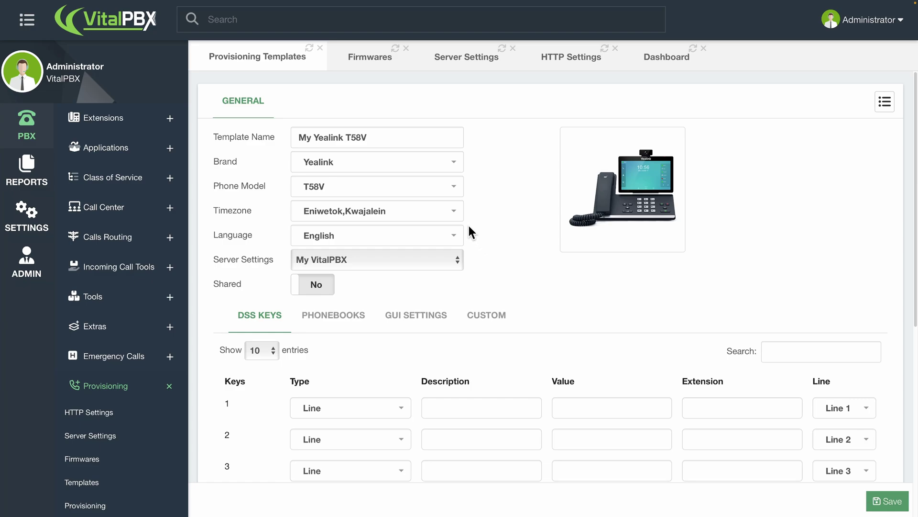
pyautogui.click(439, 215)
pyautogui.write('easter')
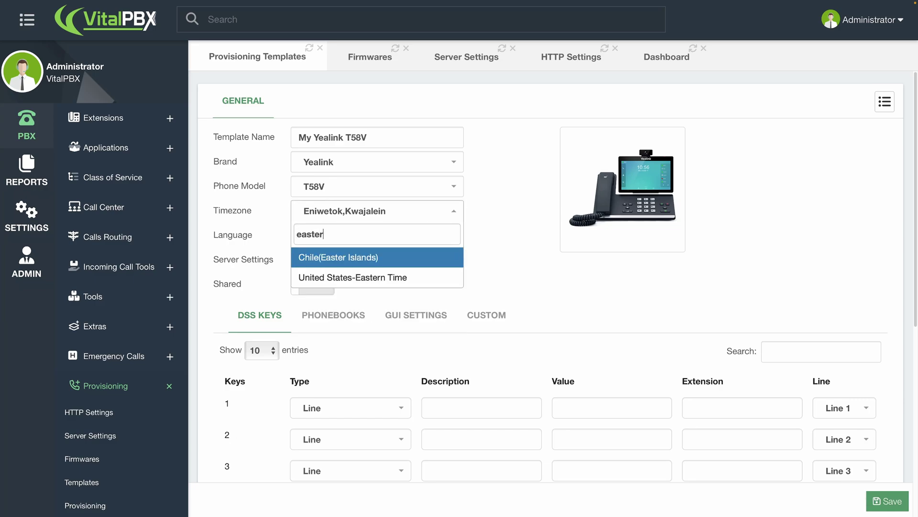
pyautogui.click(406, 277)
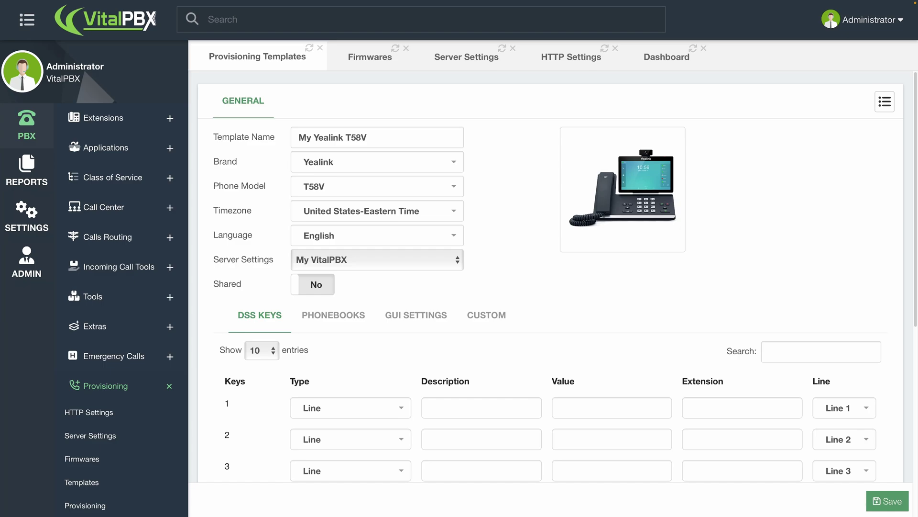
# Scroll past the default DSS Keys table to the template's empty Phonebooks section.
pyautogui.scroll(-2, 796, 387)
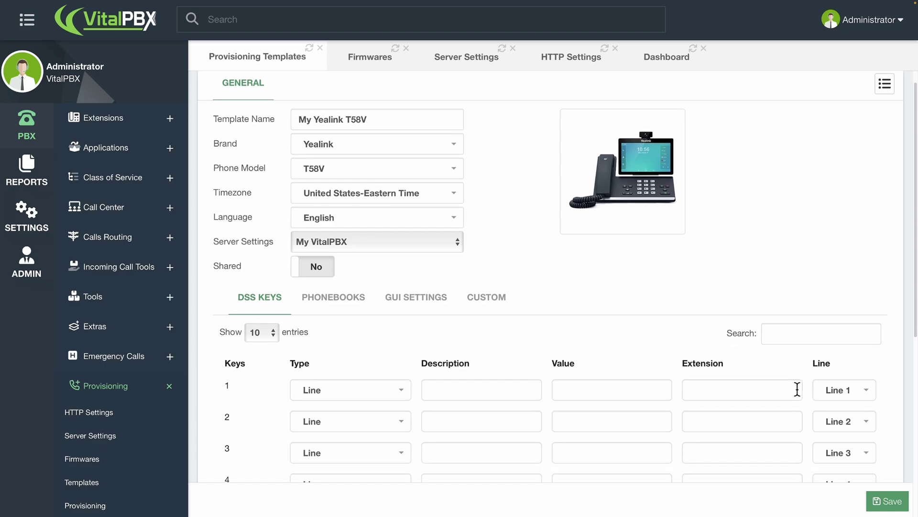
pyautogui.scroll(-2, 799, 388)
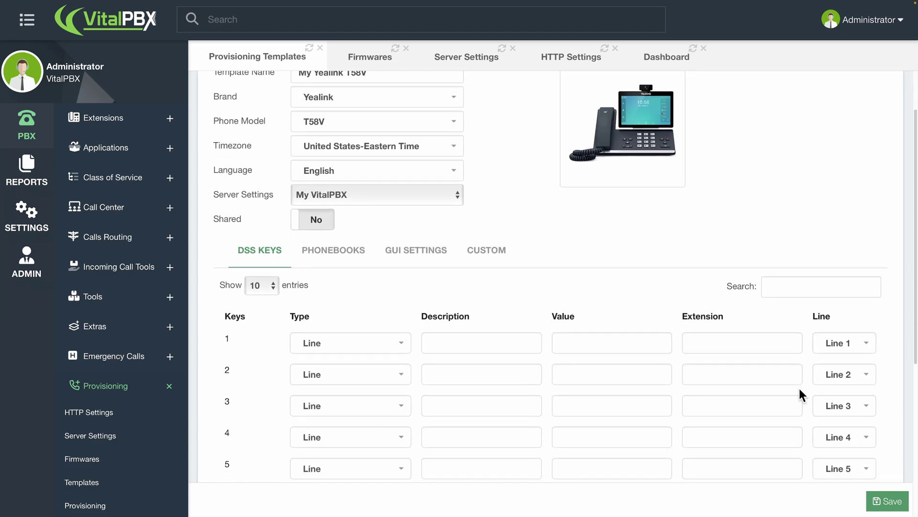
pyautogui.scroll(-2, 799, 388)
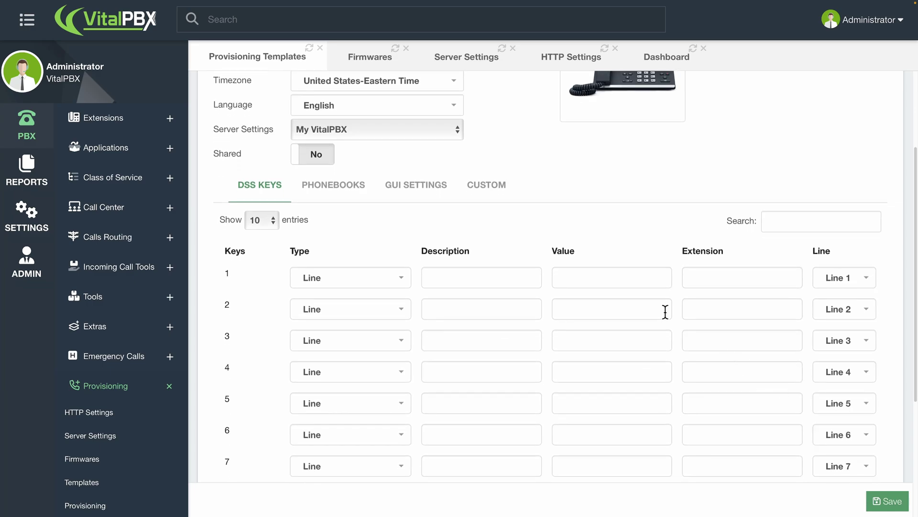
pyautogui.scroll(-2, 590, 314)
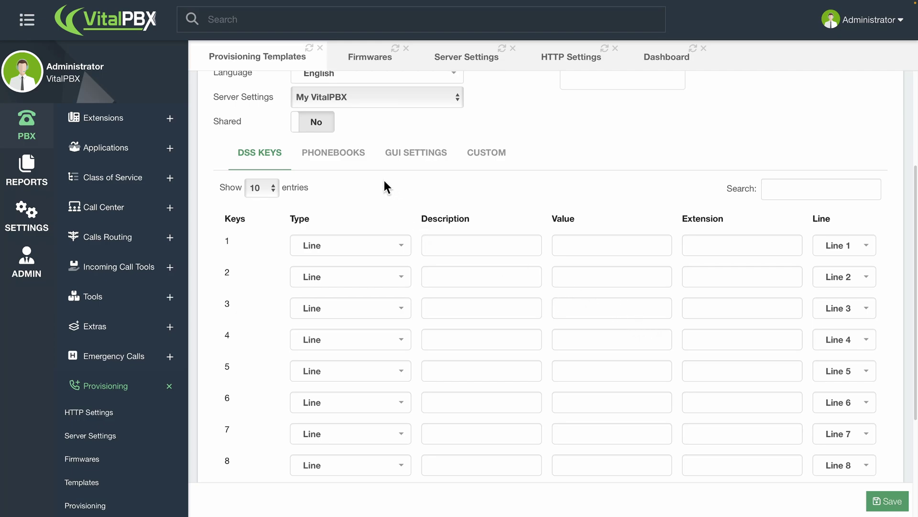
pyautogui.click(357, 160)
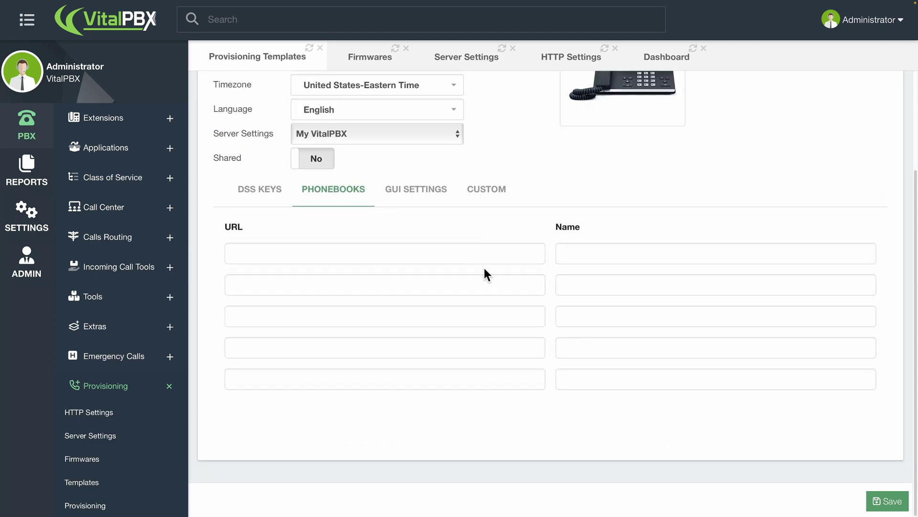
# Copy the Phonebook URL of the My Customers phonebook from Tools > Phonebooks.
pyautogui.click(142, 296)
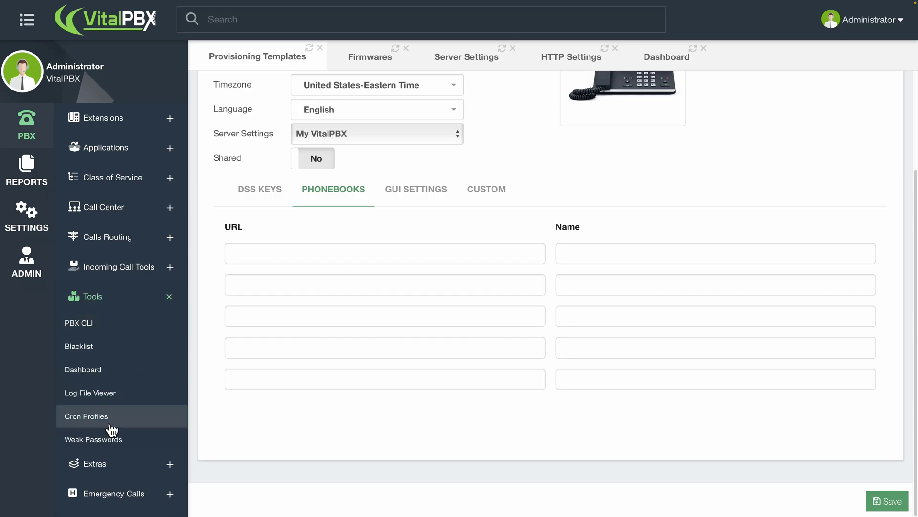
pyautogui.click(90, 462)
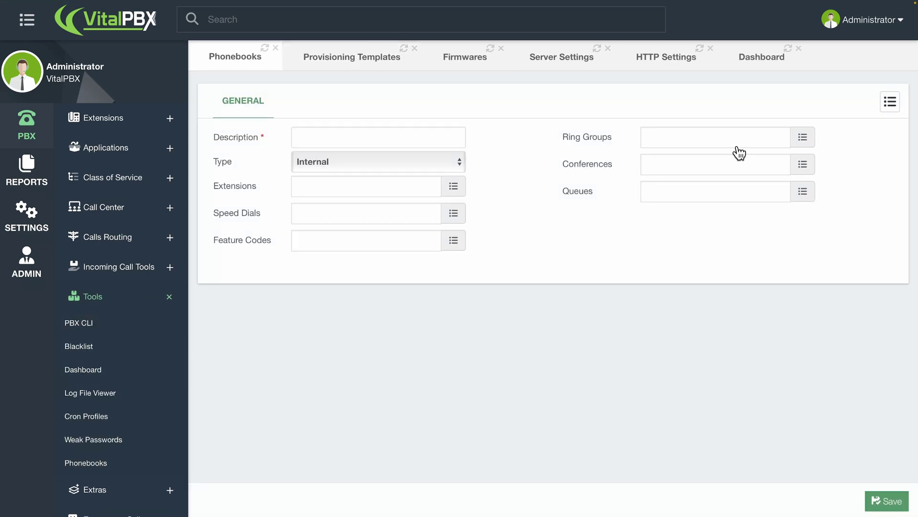
pyautogui.click(888, 99)
pyautogui.click(789, 120)
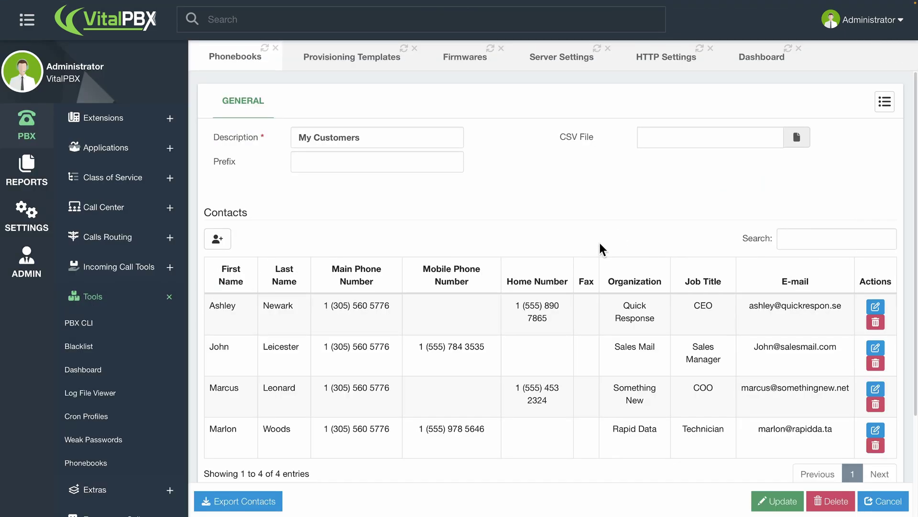
pyautogui.scroll(-2, 599, 240)
pyautogui.click(538, 461)
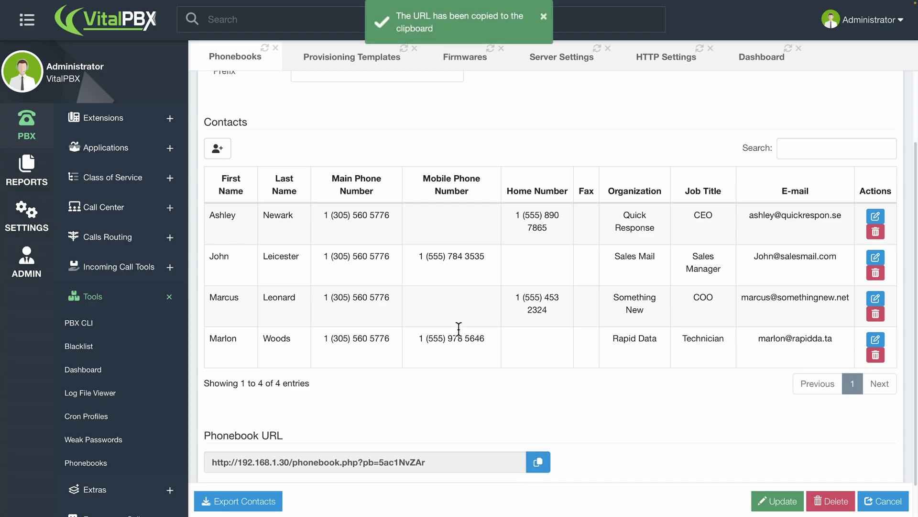
# Paste the URL into the template's first phonebook entry and name it Customers.
pyautogui.click(392, 63)
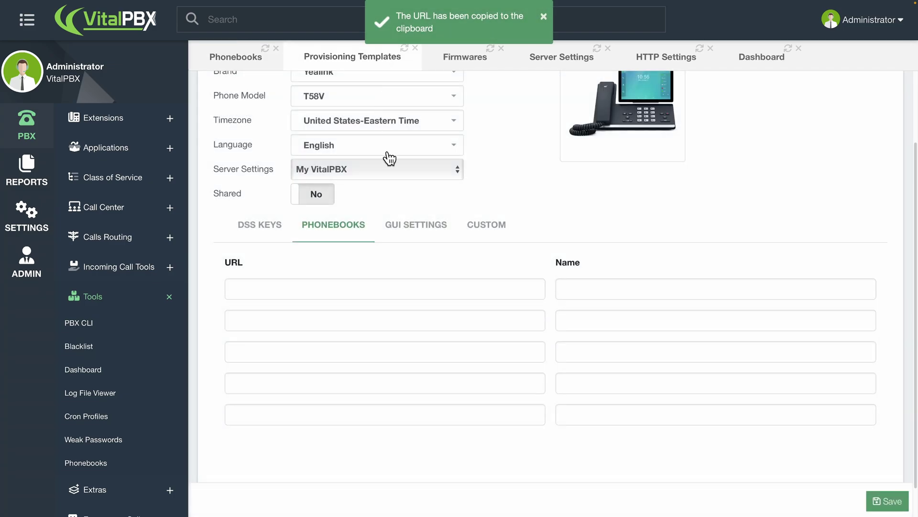
pyautogui.click(511, 282)
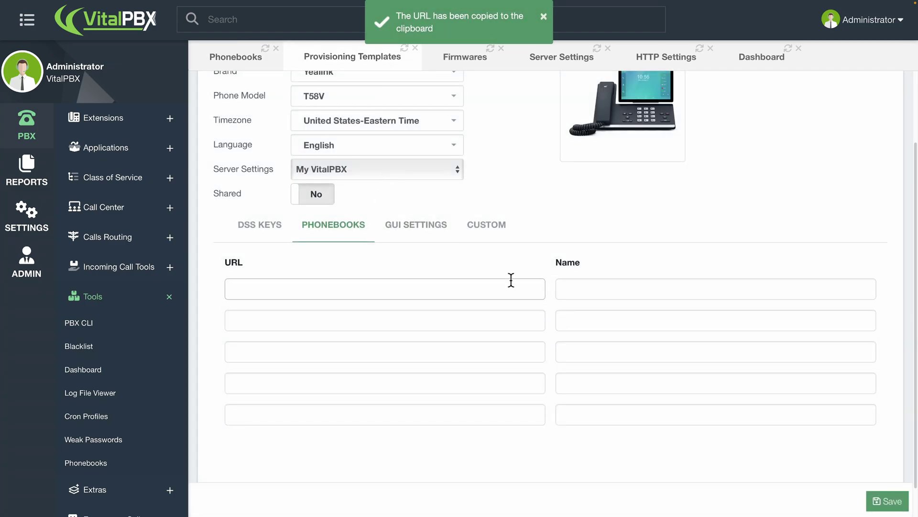
pyautogui.hotkey('ctrl', 'v')
pyautogui.click(573, 286)
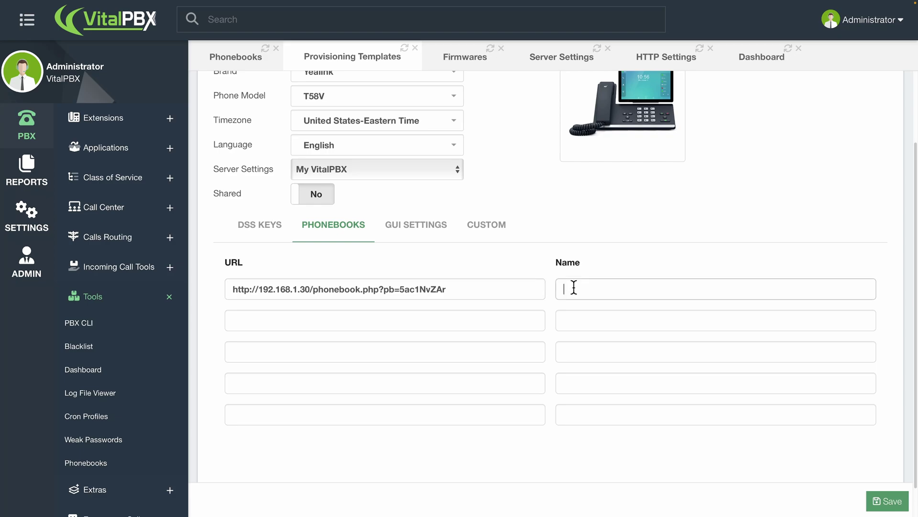
pyautogui.write('Cus')
pyautogui.write('s')
# Review the template's GUI settings: admin password, 12-hour time, WWW MMM DD date format.
pyautogui.click(428, 231)
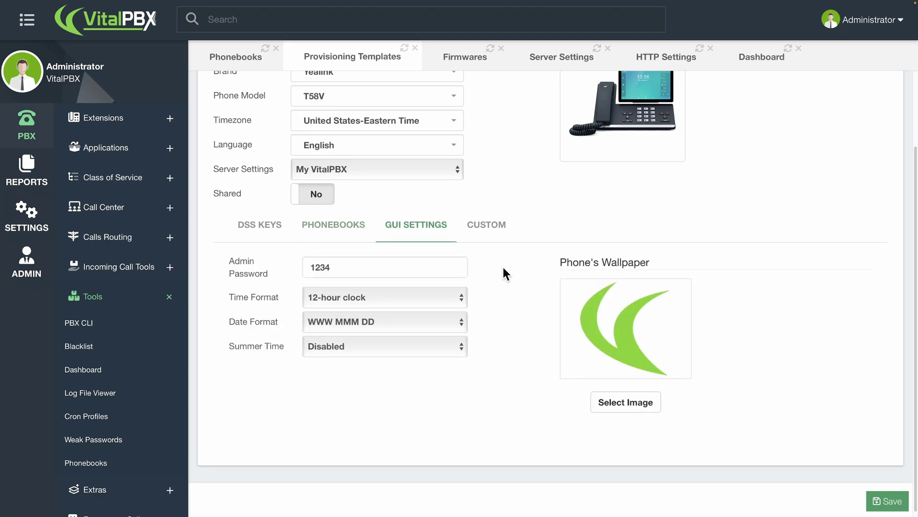
pyautogui.scroll(-1, 511, 278)
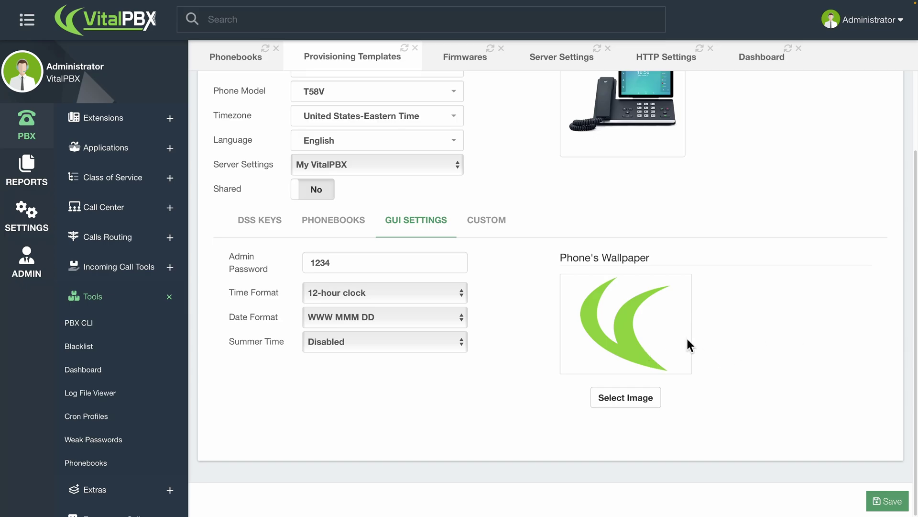
pyautogui.click(504, 223)
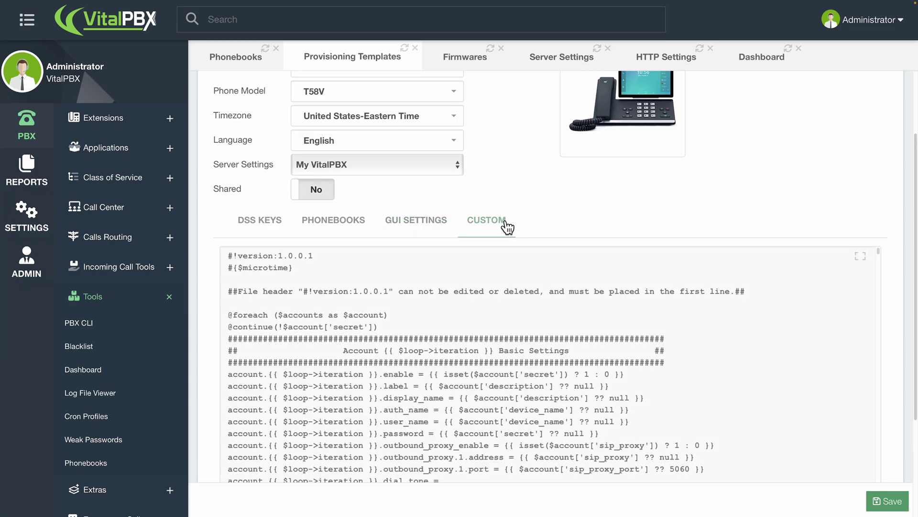
pyautogui.scroll(-1, 631, 310)
pyautogui.scroll(-3, 632, 310)
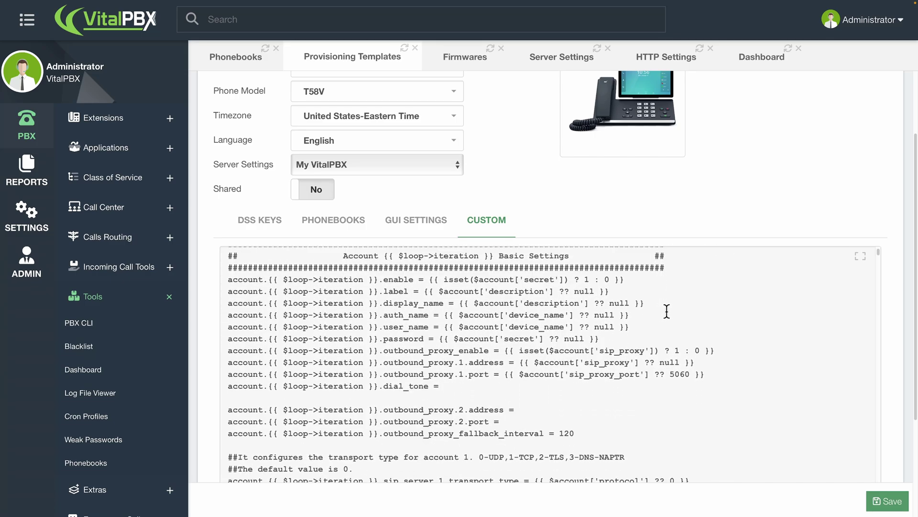
pyautogui.scroll(-2, 667, 311)
pyautogui.scroll(-1, 667, 311)
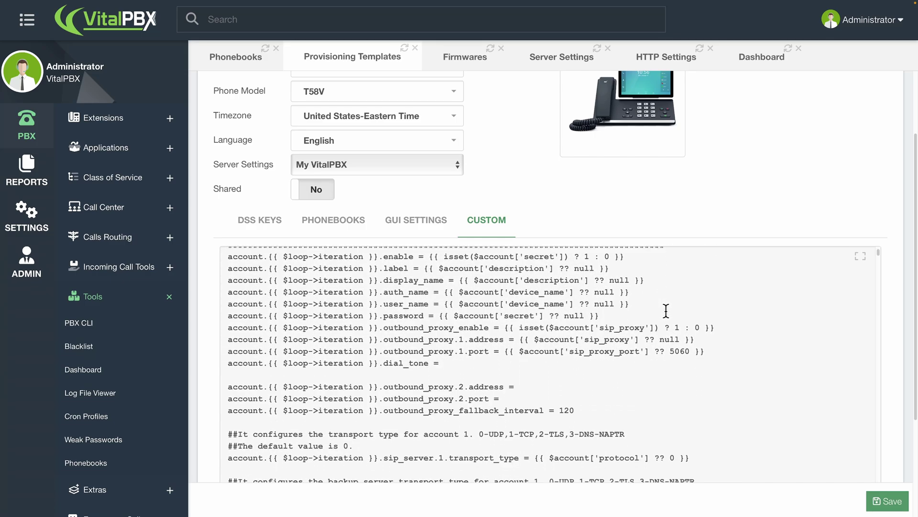
pyautogui.scroll(-1, 666, 310)
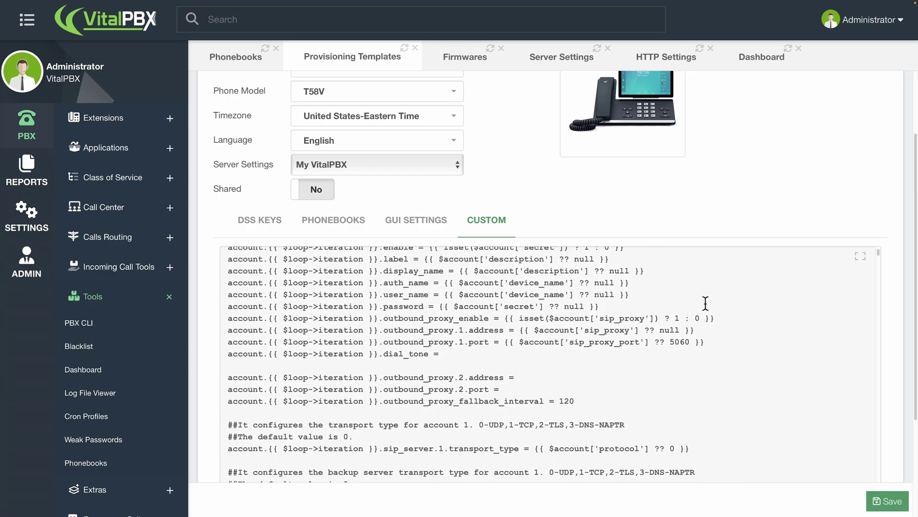
pyautogui.click(862, 258)
pyautogui.scroll(-3, 596, 253)
pyautogui.scroll(-6, 592, 256)
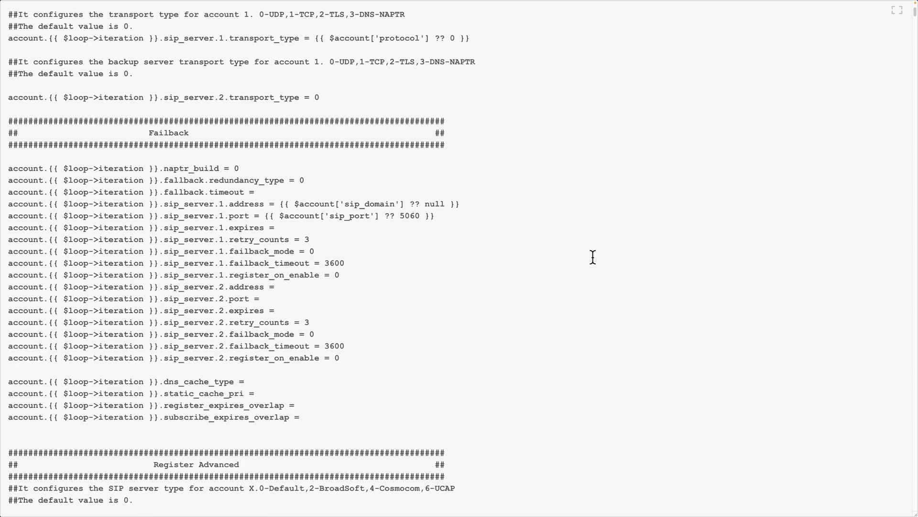
pyautogui.scroll(-1, 593, 257)
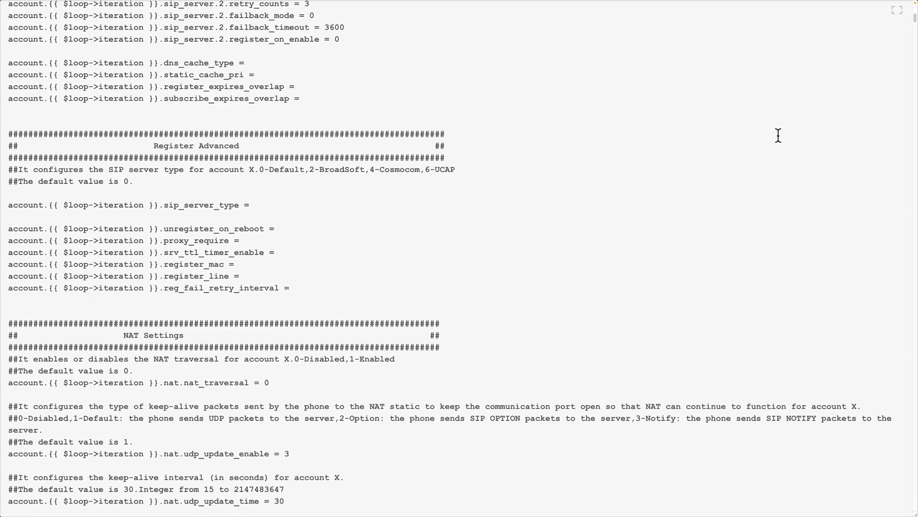
pyautogui.click(897, 12)
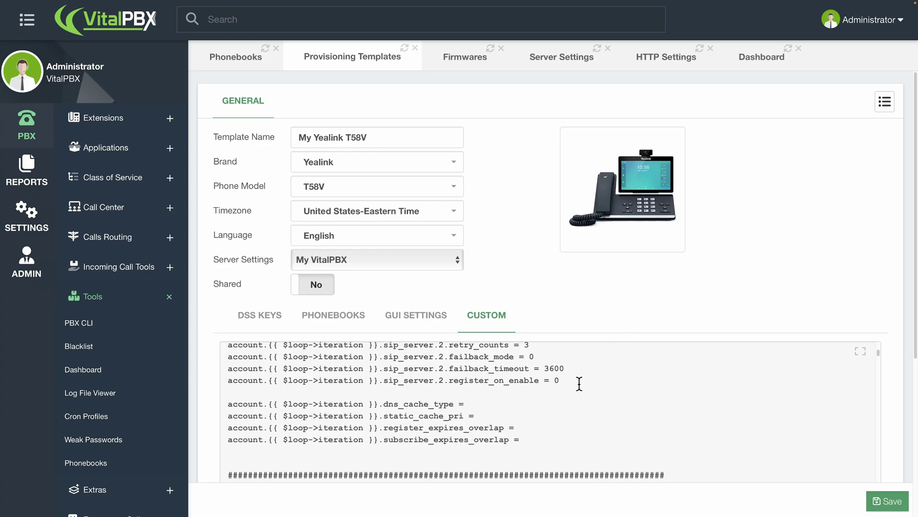
pyautogui.scroll(-3, 578, 356)
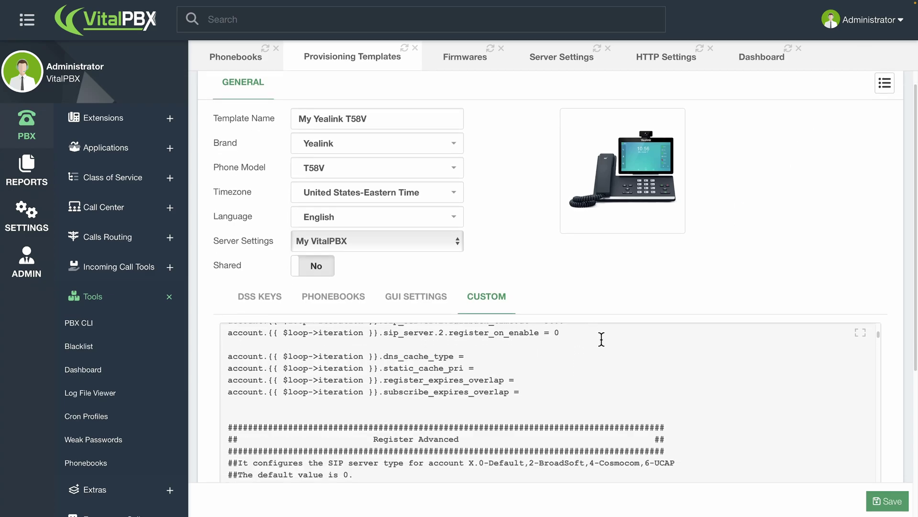
# Save the My Yealink T58V template and go to the Provisioning Phone Devices page.
pyautogui.click(877, 500)
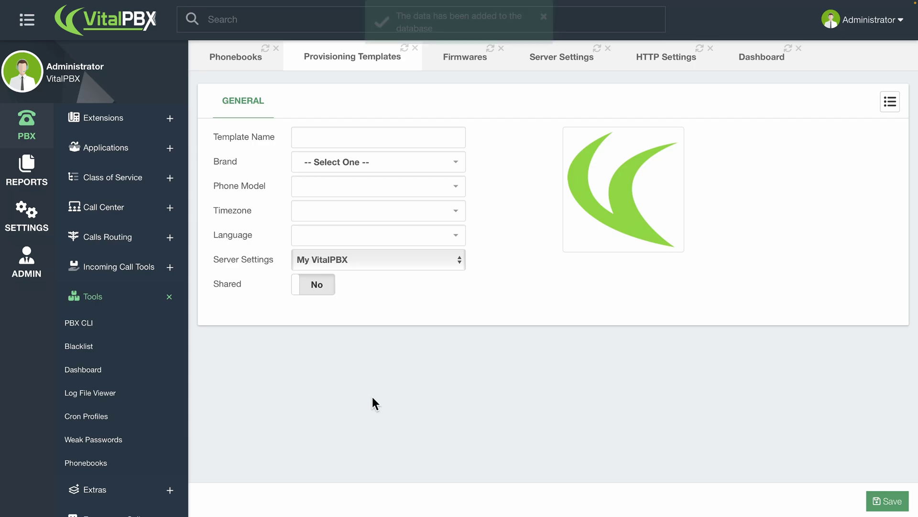
pyautogui.click(123, 297)
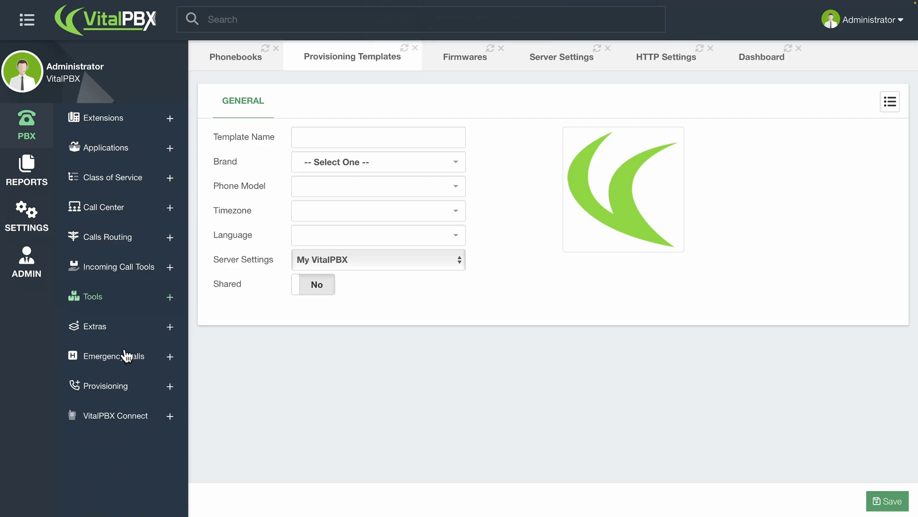
pyautogui.click(131, 381)
pyautogui.scroll(-1, 130, 381)
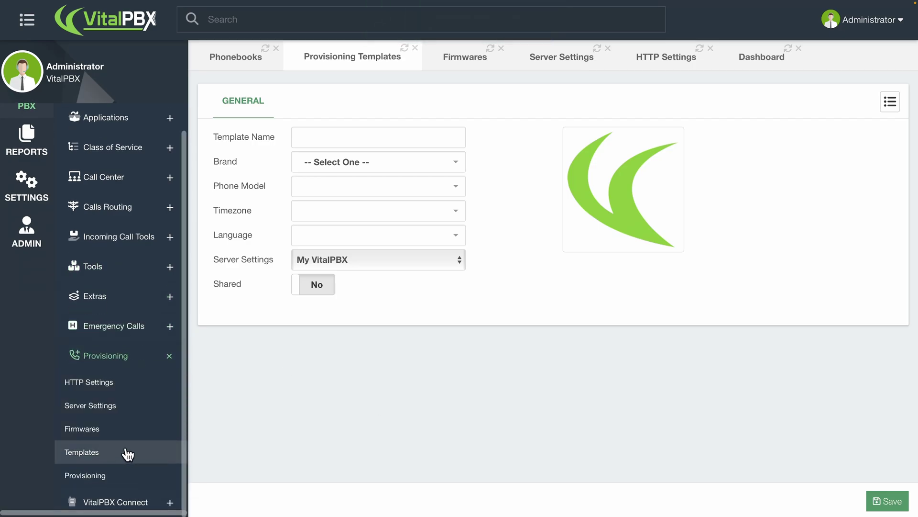
pyautogui.click(124, 472)
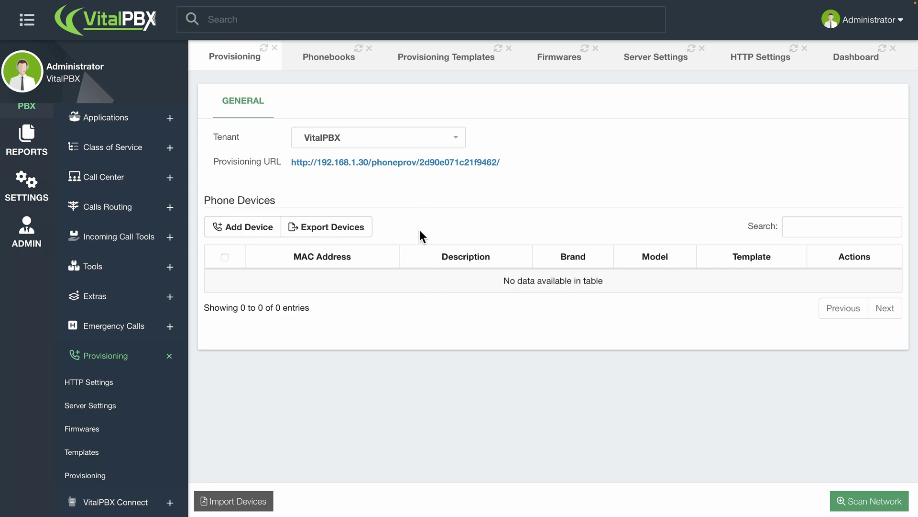
# Add a phone device with MAC 80:5E:0C:11:89:91, description My Yealink T58V, model T58V.
pyautogui.click(257, 235)
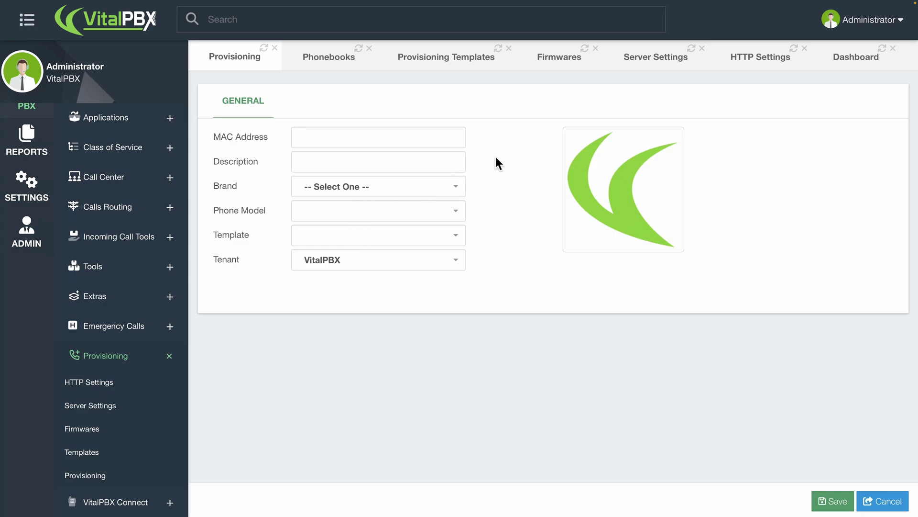
pyautogui.click(455, 139)
pyautogui.write('80:5E:0C:11:89:91')
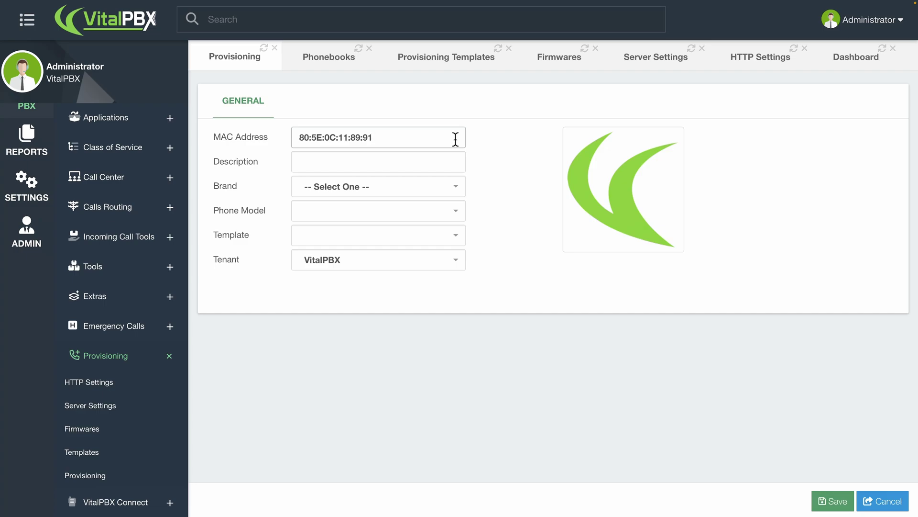
pyautogui.click(433, 166)
pyautogui.write('My Yealink T58V')
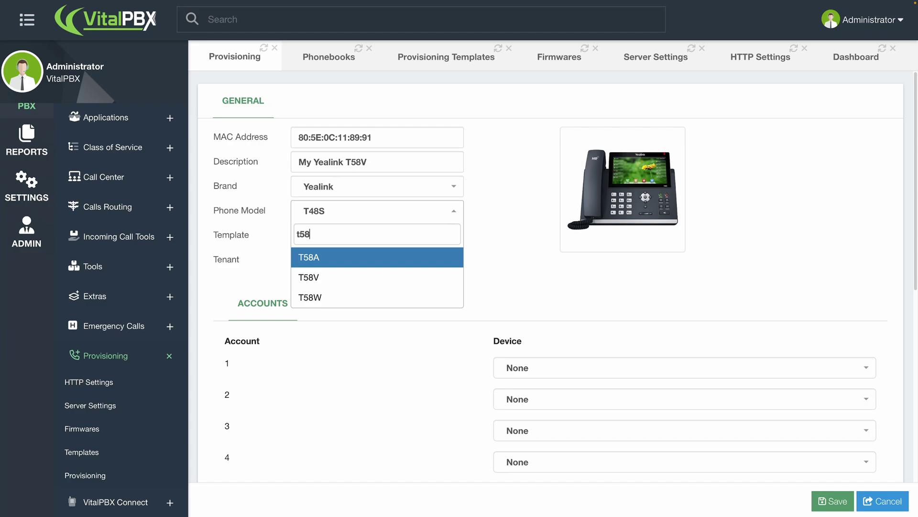
pyautogui.press('Down')
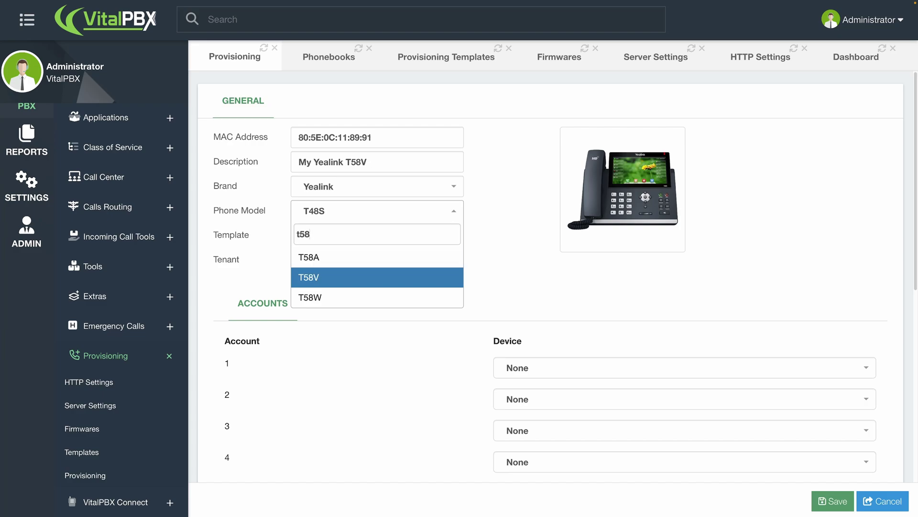
pyautogui.press('Return')
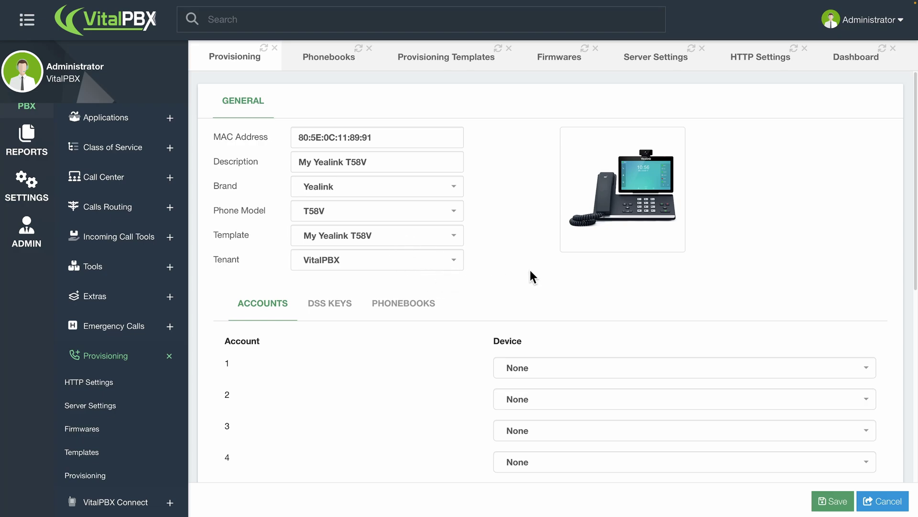
# Assign PJSIP/2001 - Secretary to account 1 and show the device's DSS Keys section.
pyautogui.scroll(-3, 530, 279)
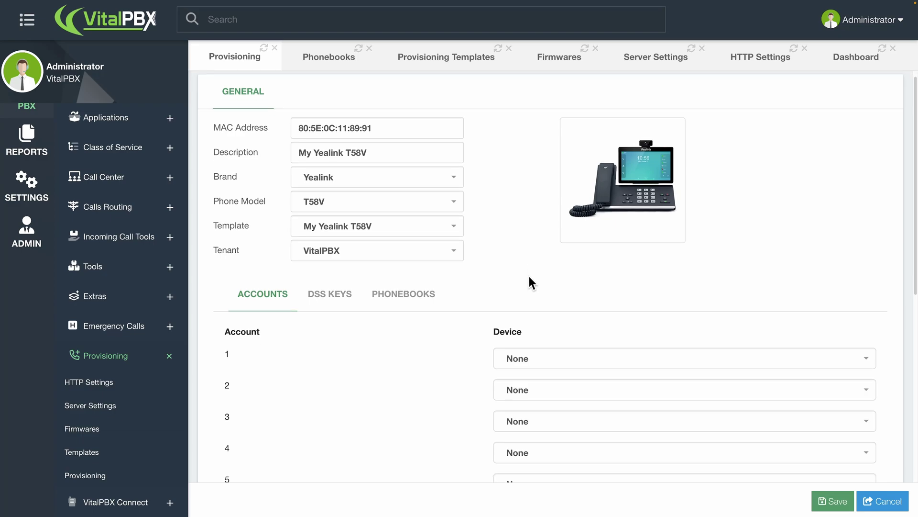
pyautogui.scroll(-1, 484, 283)
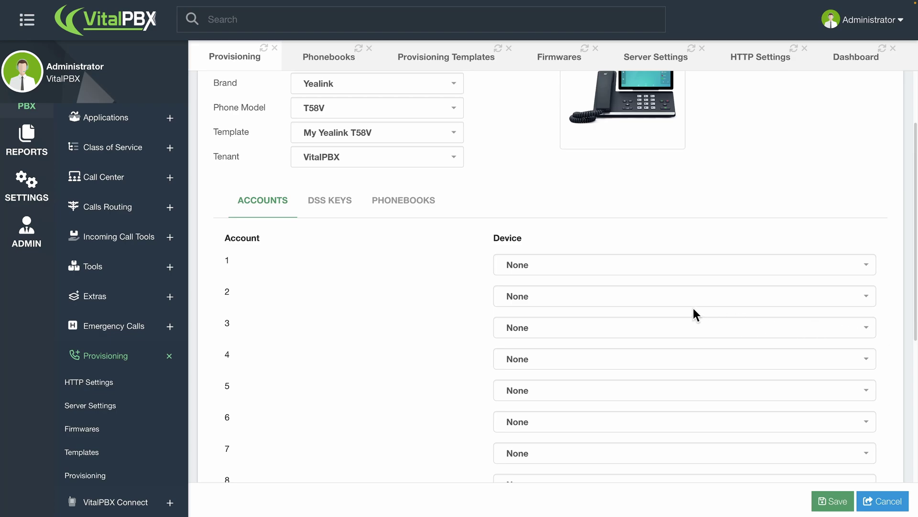
pyautogui.click(654, 266)
pyautogui.scroll(-5, 662, 342)
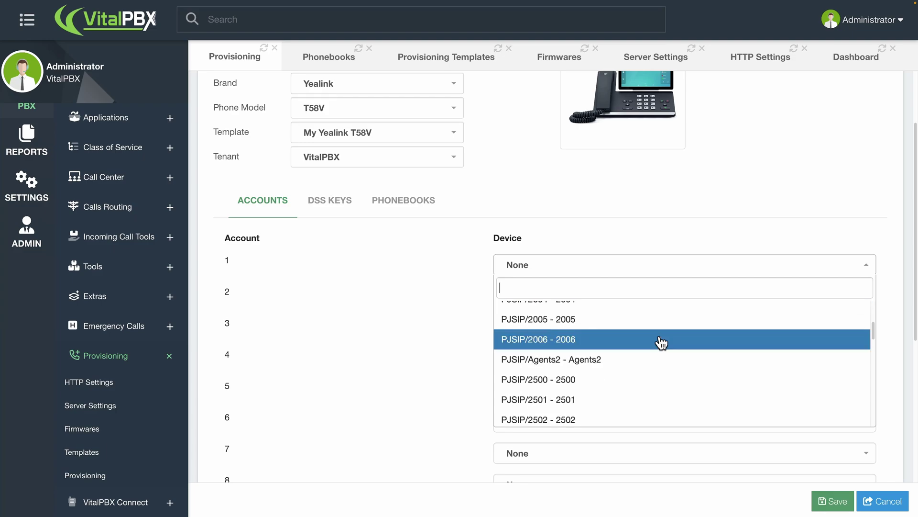
pyautogui.scroll(-2, 662, 342)
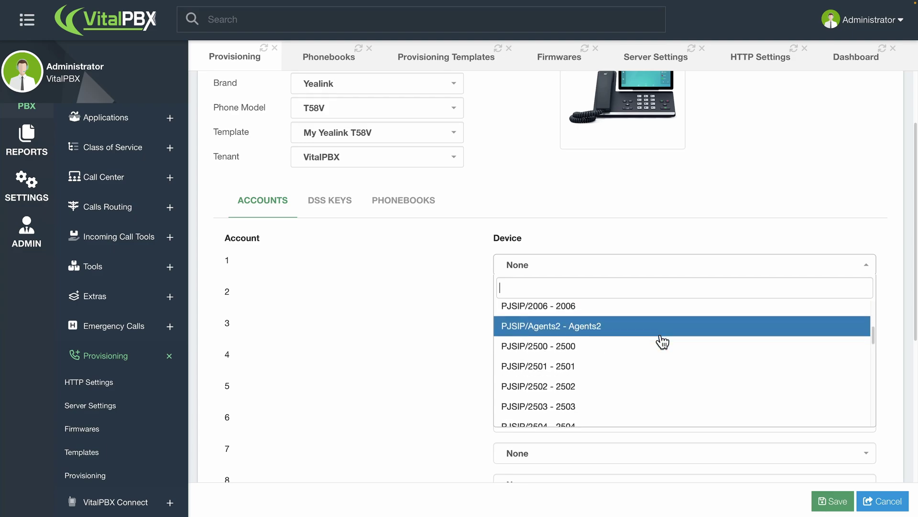
pyautogui.scroll(-1, 662, 343)
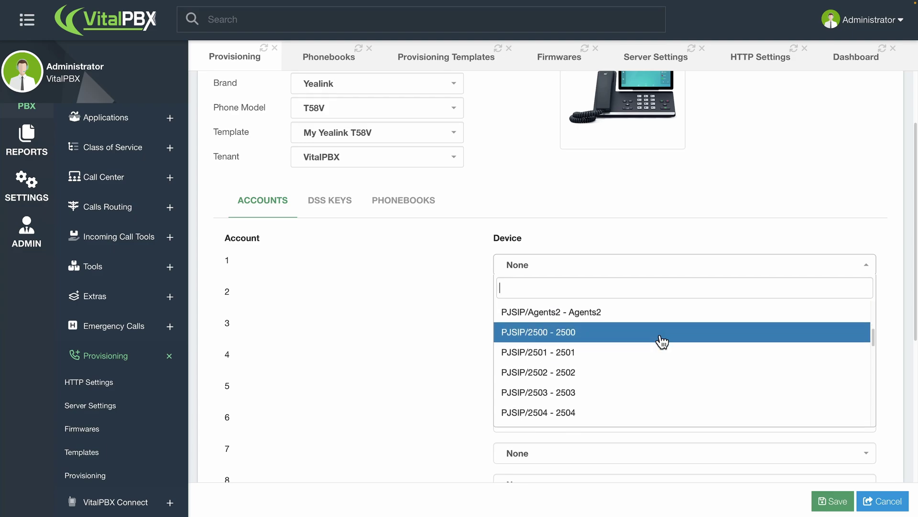
pyautogui.scroll(-2, 662, 343)
pyautogui.scroll(8, 661, 342)
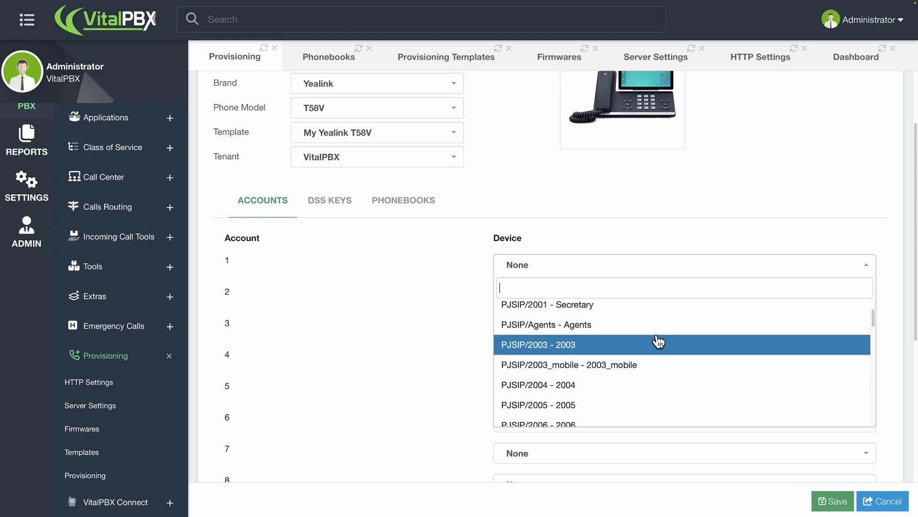
pyautogui.scroll(1, 658, 343)
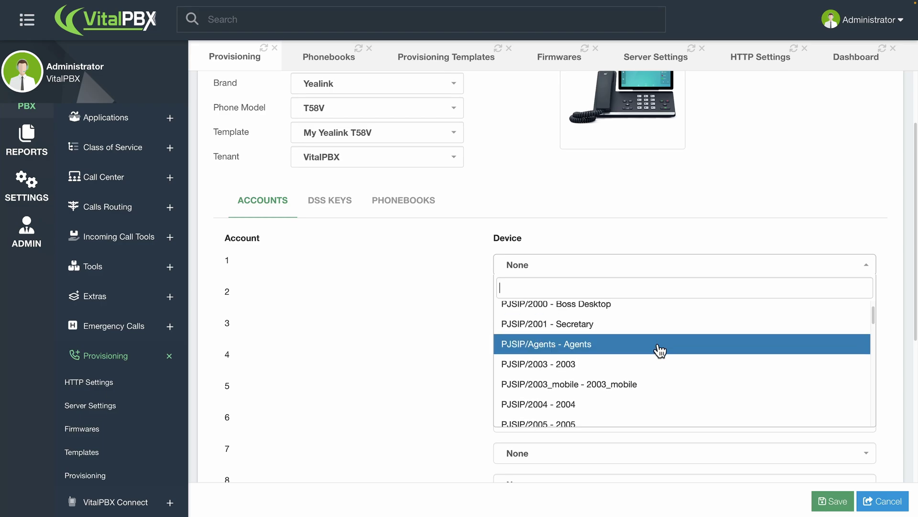
pyautogui.click(659, 329)
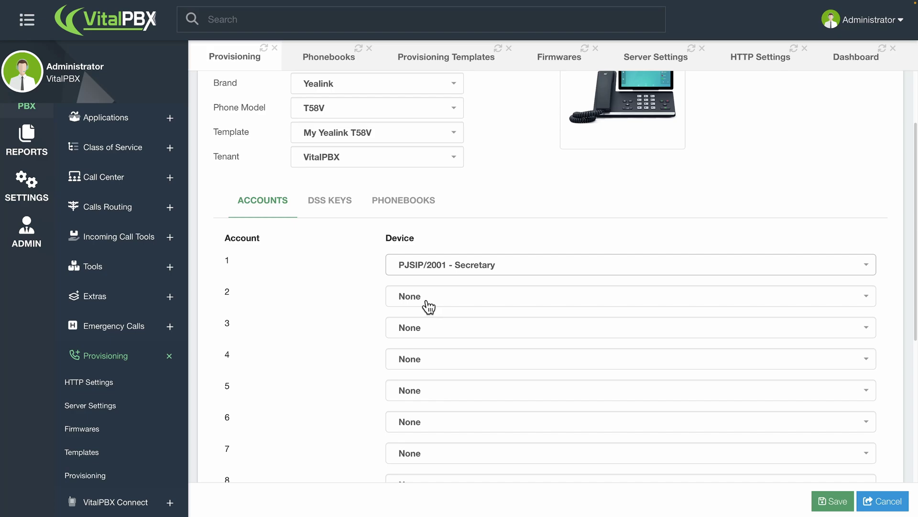
pyautogui.click(329, 212)
pyautogui.scroll(-2, 448, 277)
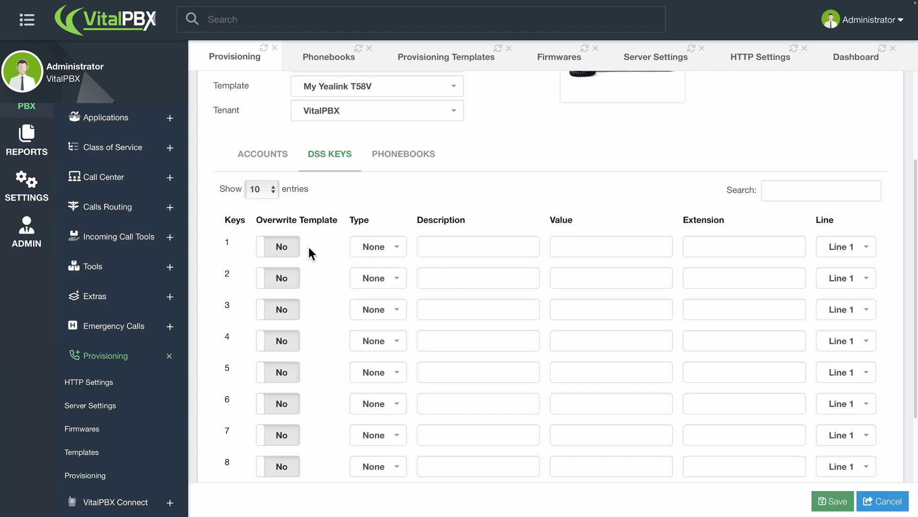
# Keep DSS keys 1 and 2 on the template (Overwrite Template off) and show the Phonebooks section.
pyautogui.click(294, 249)
pyautogui.click(295, 249)
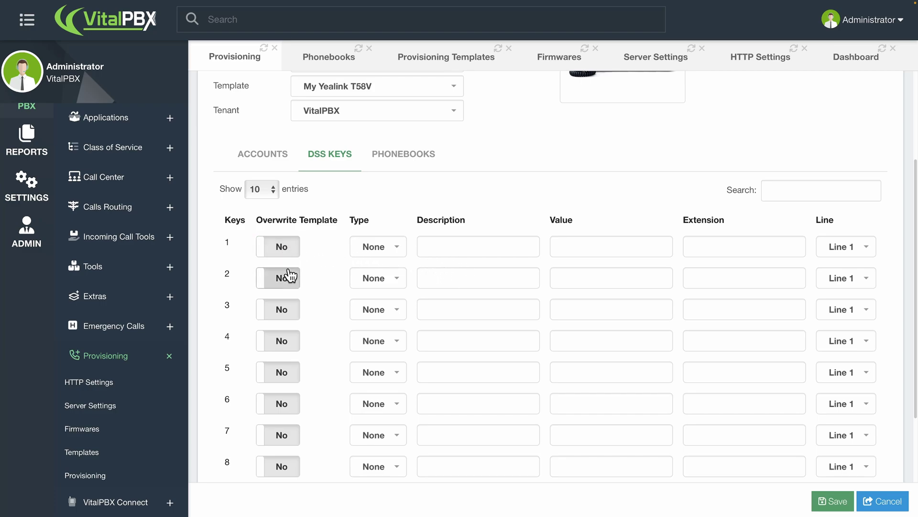
pyautogui.click(289, 276)
pyautogui.click(290, 276)
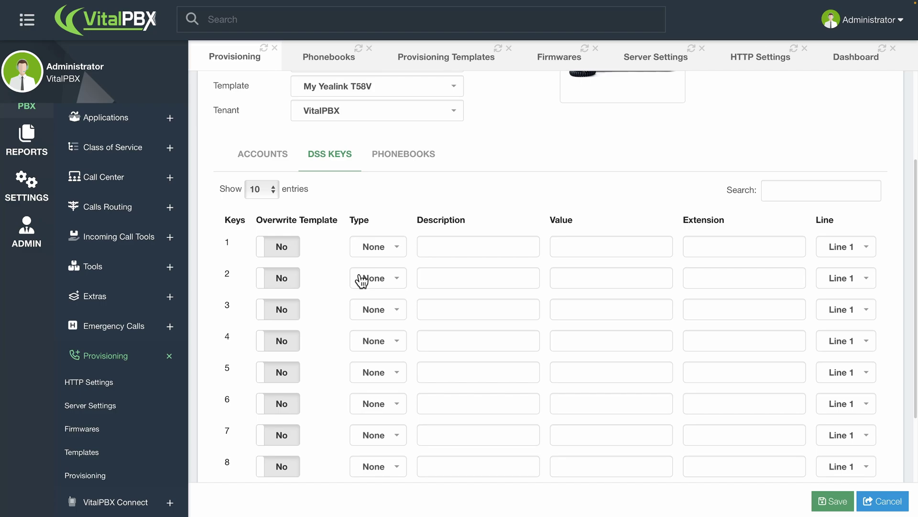
pyautogui.click(414, 158)
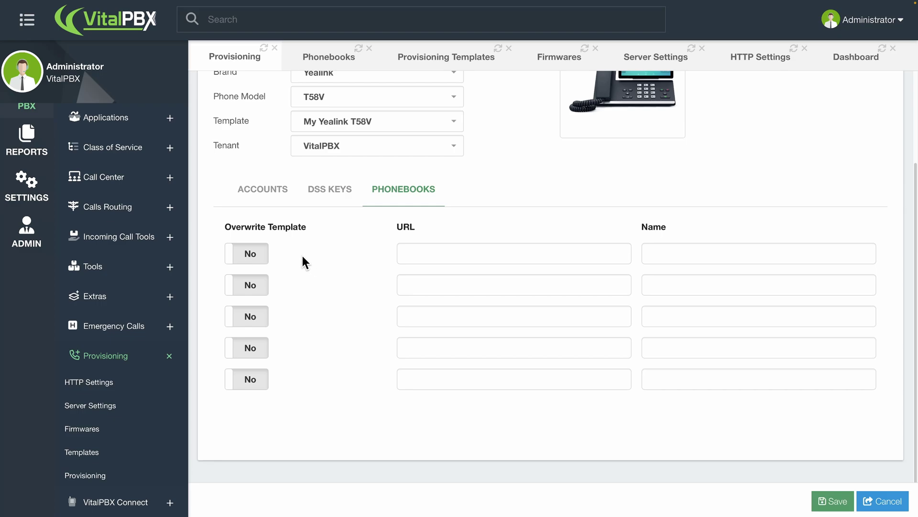
# Leave both phonebook Overwrite Template switches at No and save the Yealink T58V device.
pyautogui.click(264, 254)
pyautogui.click(263, 285)
pyautogui.click(264, 286)
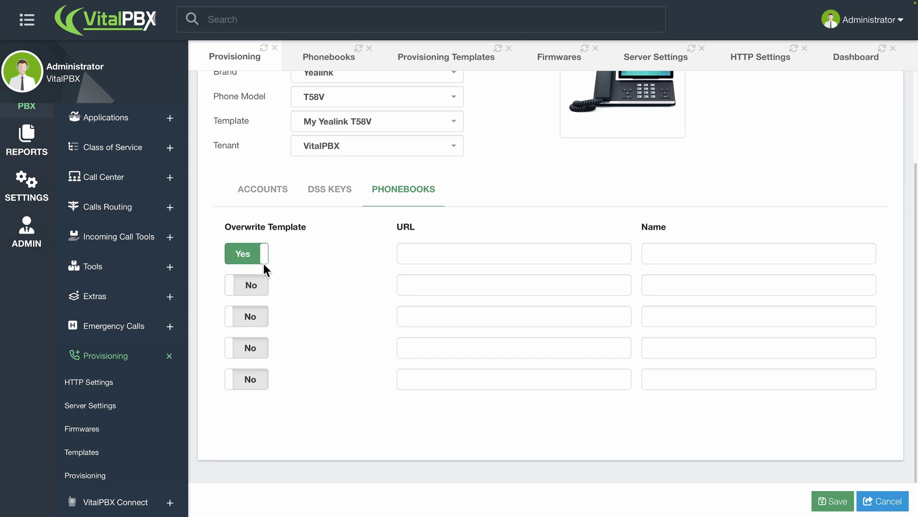
pyautogui.click(263, 260)
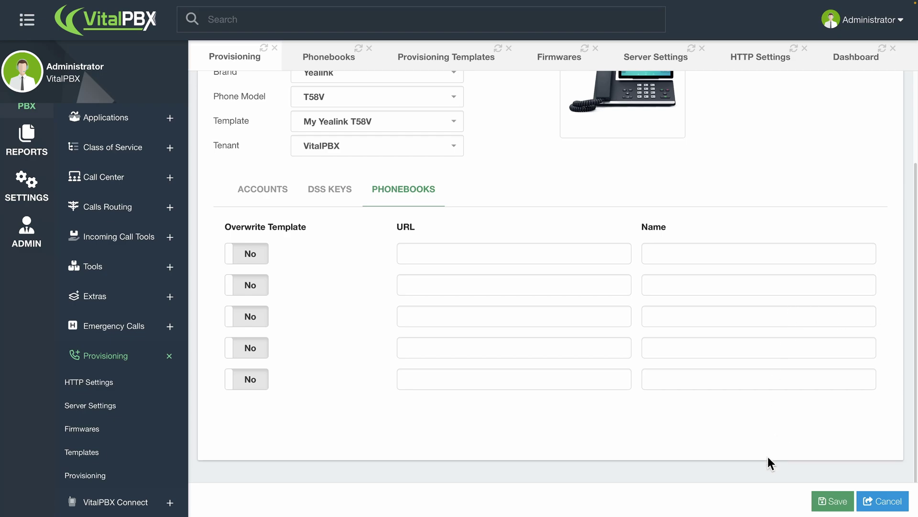
pyautogui.click(814, 502)
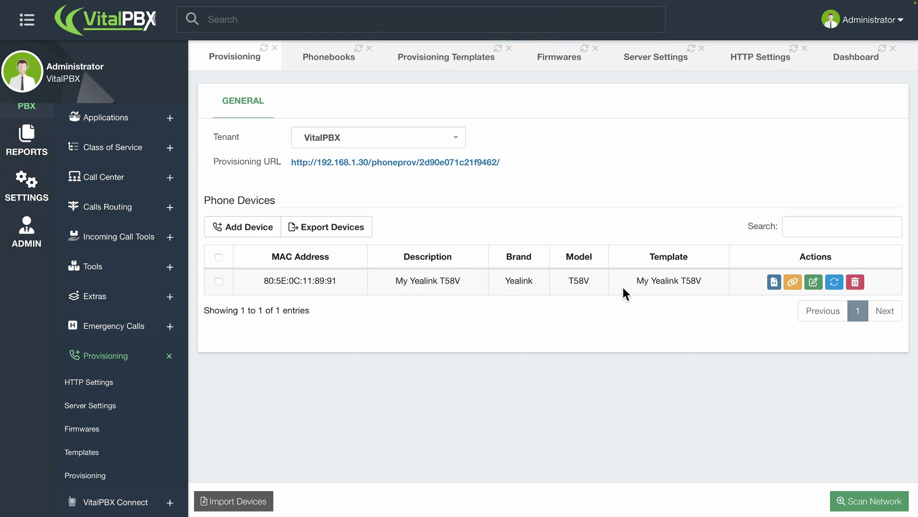
pyautogui.click(774, 281)
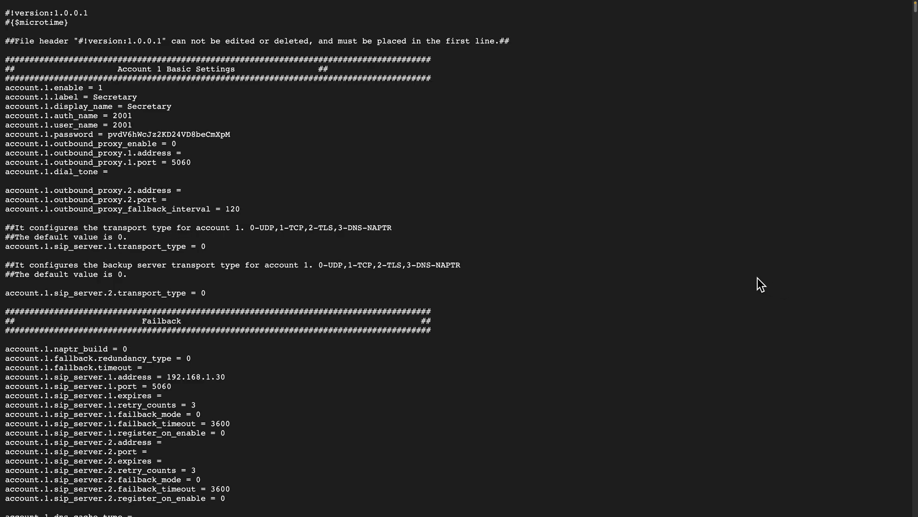
pyautogui.scroll(-10, 459, 265)
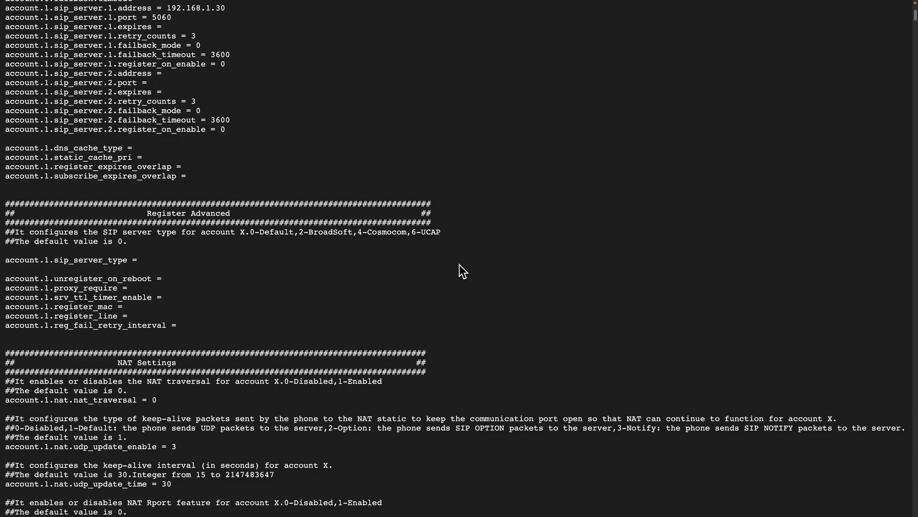
pyautogui.scroll(-1, 459, 265)
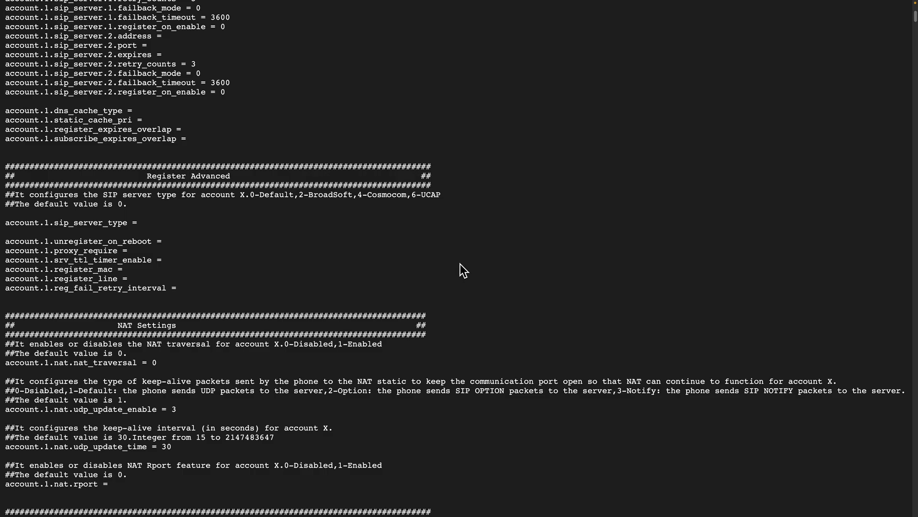
pyautogui.press('super+w')
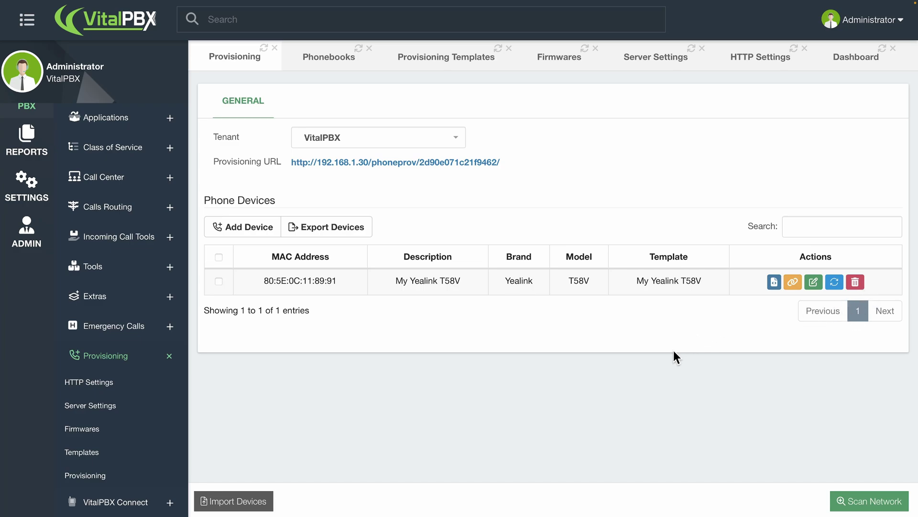
# Open Import Devices and download the provisioning_import CSV template.
pyautogui.click(250, 502)
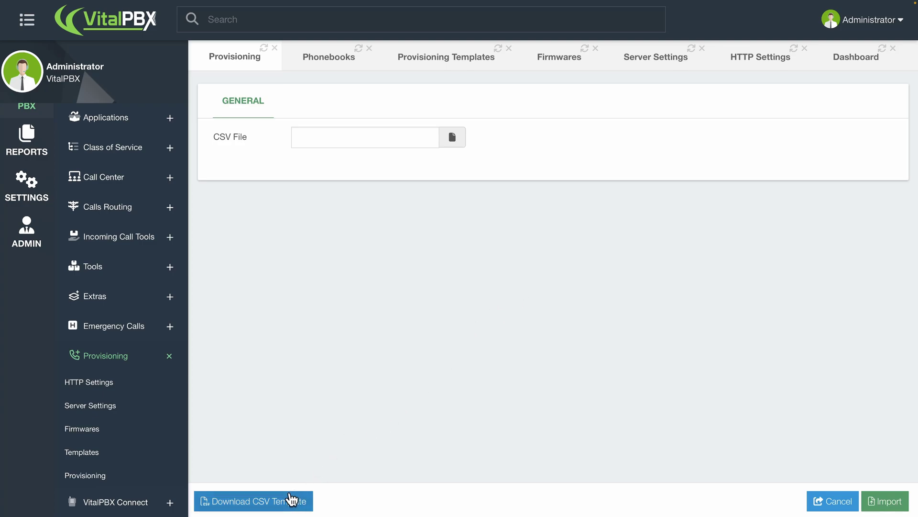
pyautogui.click(290, 501)
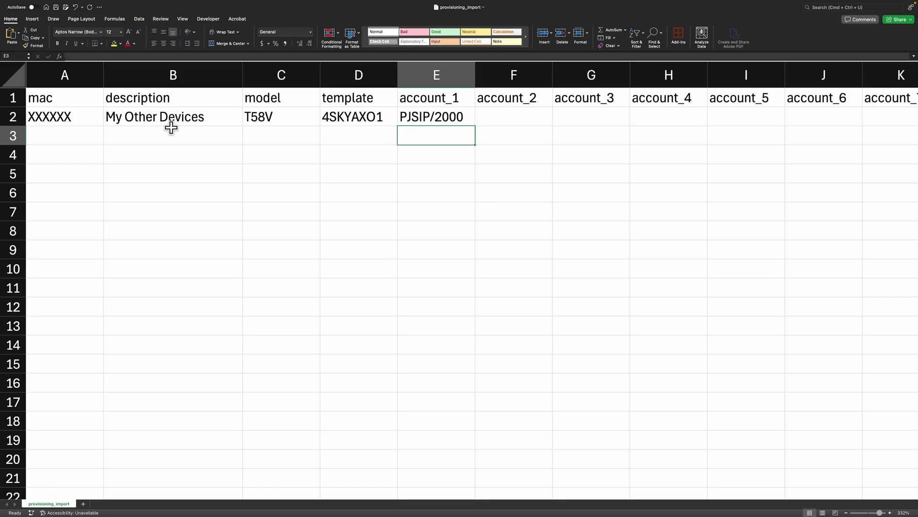
# Check template ID 4SKYAXO1 in cell D2, then return to the VitalPBX import form.
pyautogui.click(337, 121)
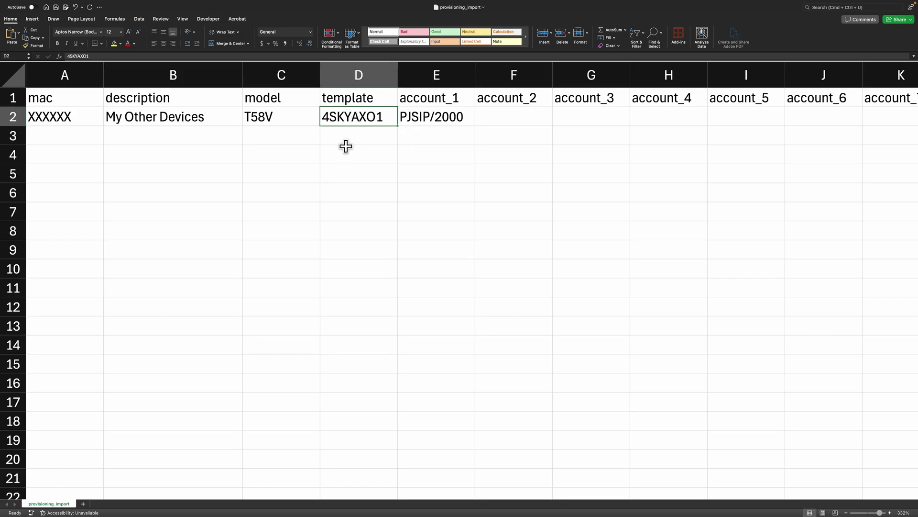
pyautogui.hotkey('ctrl', 'Left')
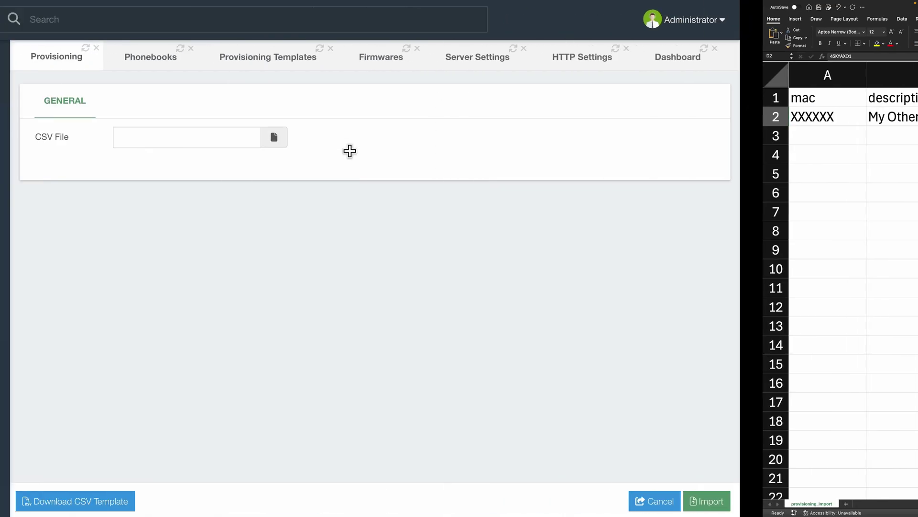
# Open the My Yealink T58V provisioning template and select its unique name 4SKYAXO1.
pyautogui.click(432, 71)
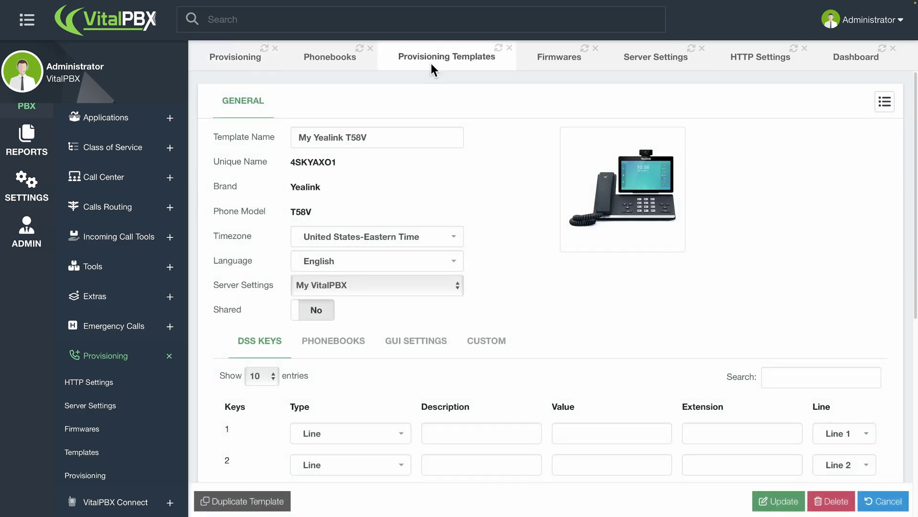
pyautogui.moveTo(340, 157); pyautogui.dragTo(289, 163)
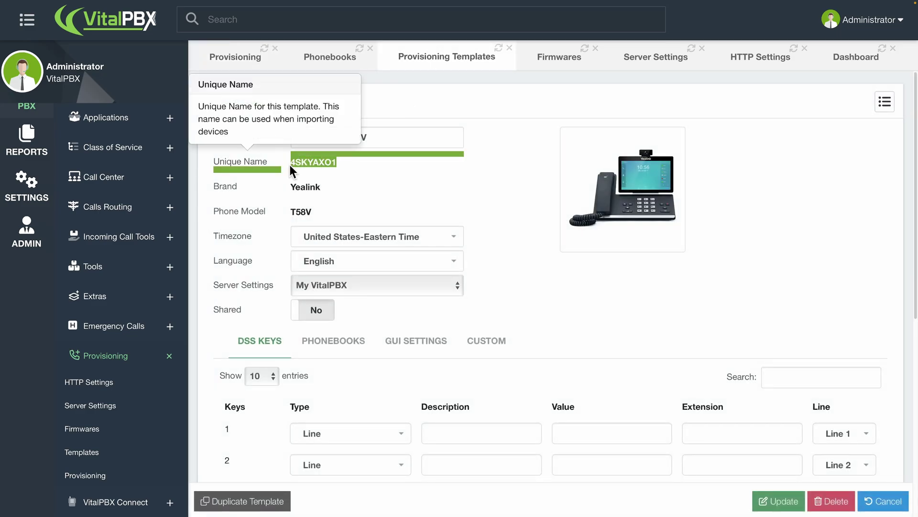
pyautogui.click(461, 171)
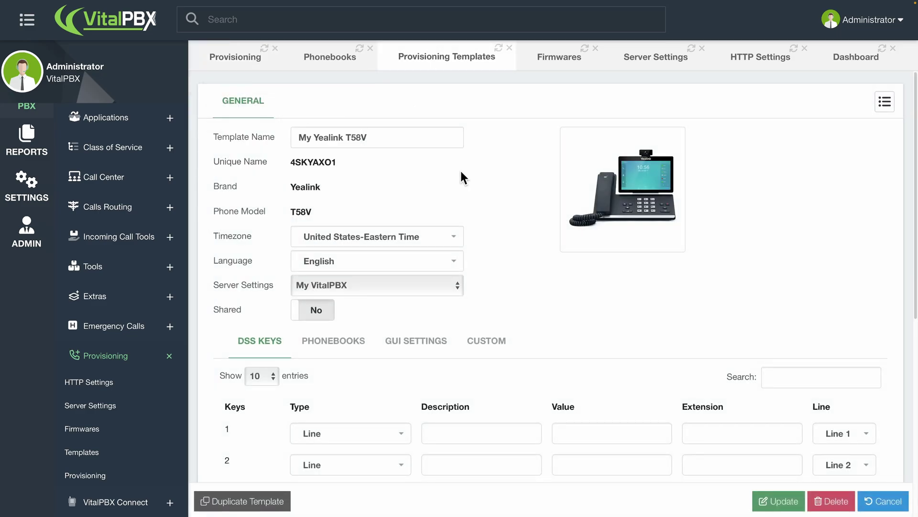
pyautogui.click(884, 101)
pyautogui.click(429, 191)
pyautogui.moveTo(340, 163); pyautogui.dragTo(291, 161)
pyautogui.click(345, 167)
# Return to the device import form and run Import on the CSV File form.
pyautogui.click(248, 56)
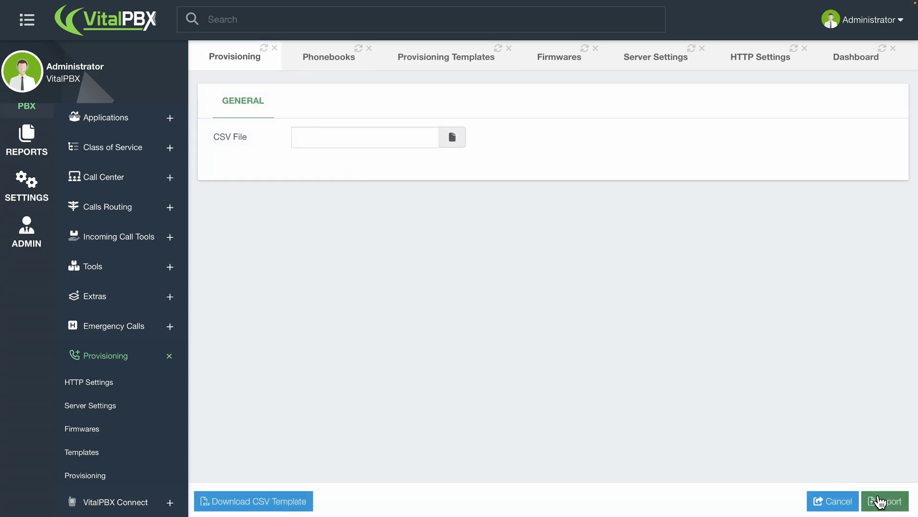
pyautogui.click(879, 501)
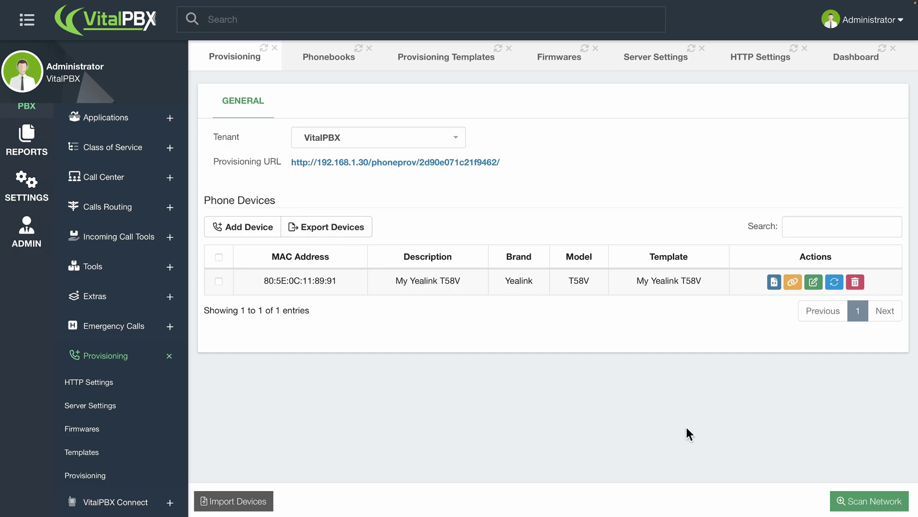
# Scan network 192.168.1.0/24, detecting Yealink, Grandstream, Htek and Snom phones.
pyautogui.click(840, 501)
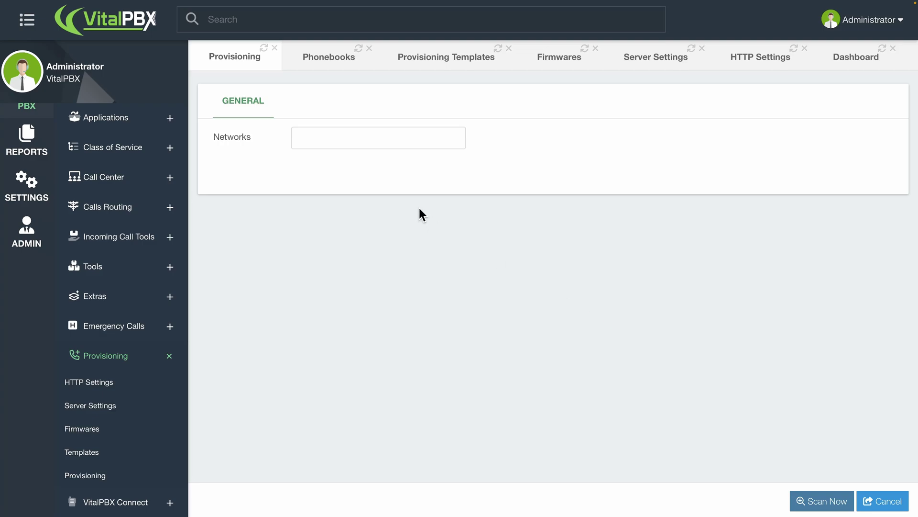
pyautogui.click(395, 141)
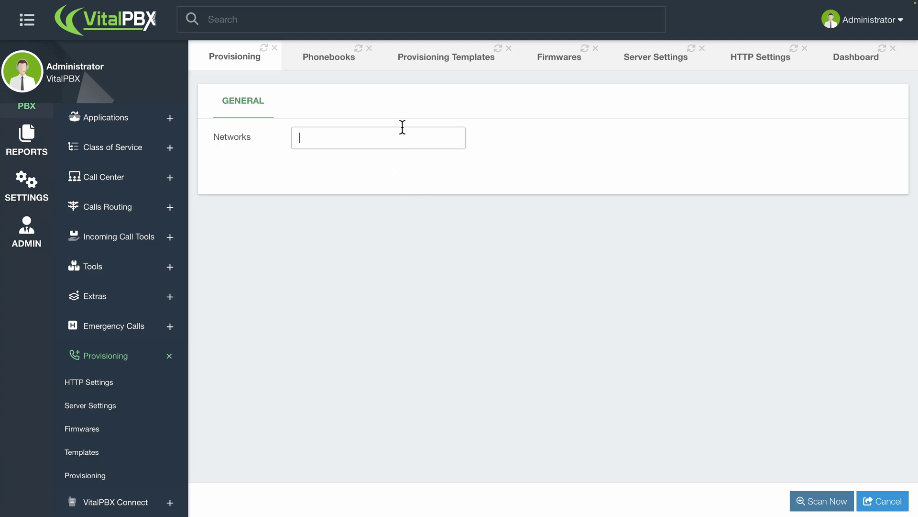
pyautogui.write('192.168.1')
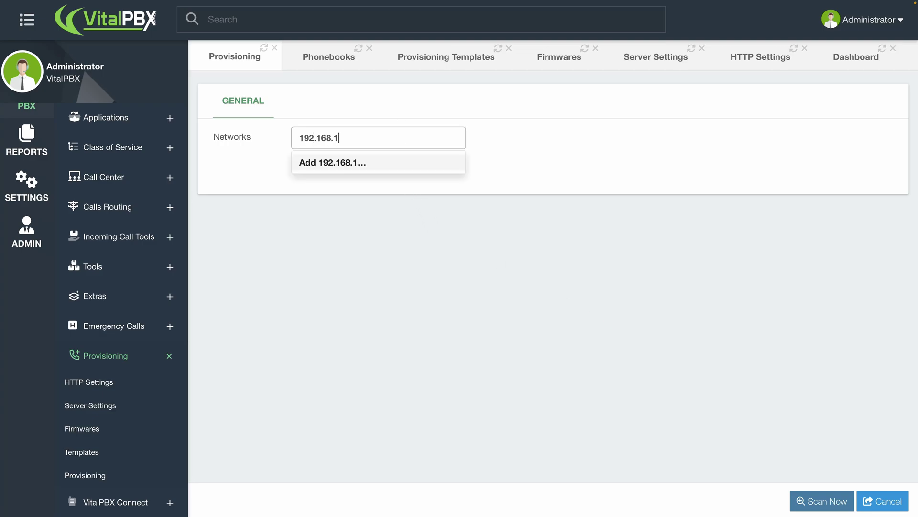
pyautogui.write('.0/24')
pyautogui.press('Return')
pyautogui.click(835, 500)
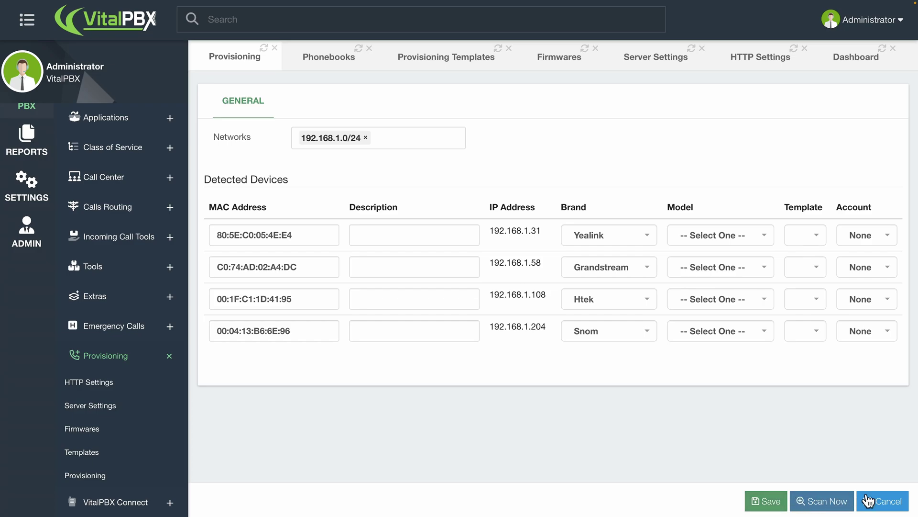
# Cancel the scan results and copy the tenant's provisioning URL to the clipboard.
pyautogui.click(892, 503)
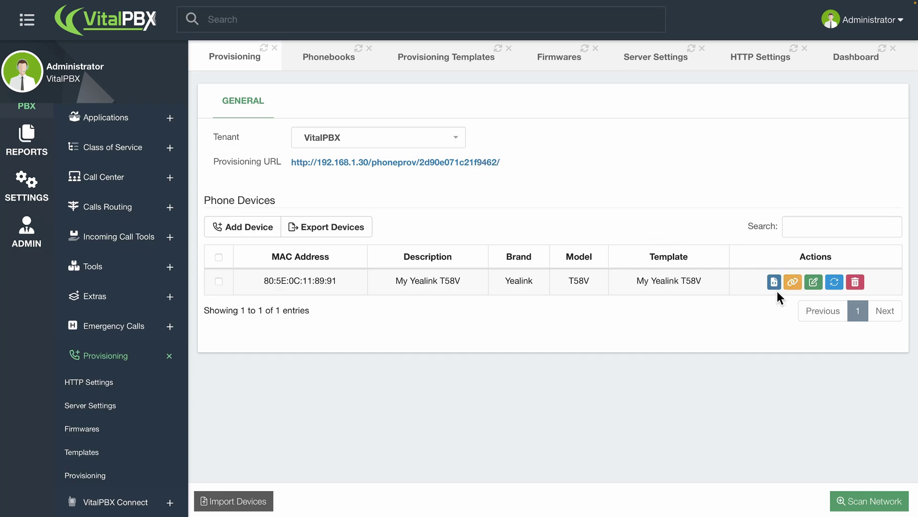
pyautogui.click(789, 284)
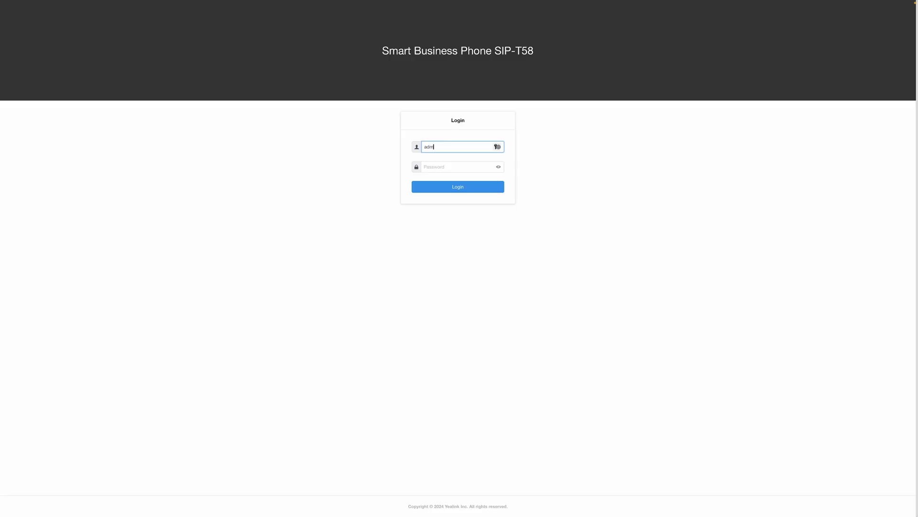
pyautogui.press('Tab')
# Log in to the Yealink T58 web interface as administrator and open Settings > Auto Provision.
pyautogui.write('admin')
pyautogui.press('Return')
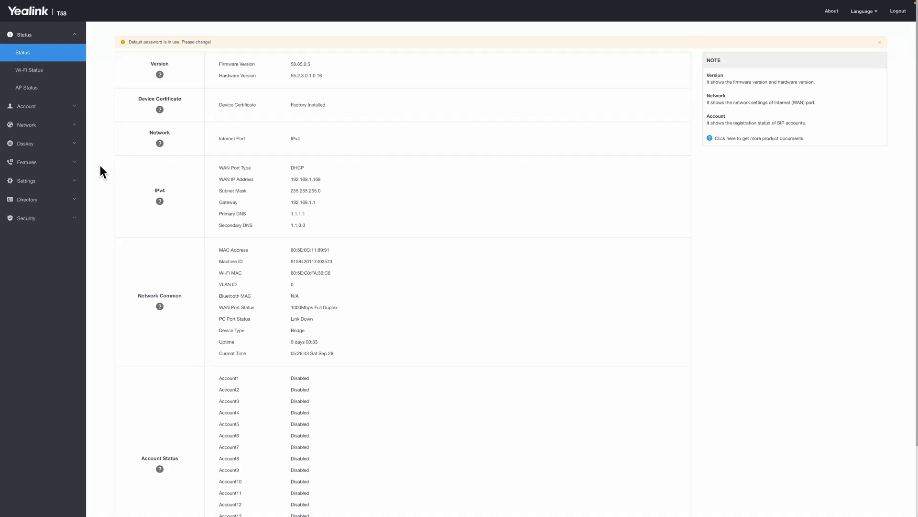
pyautogui.click(35, 180)
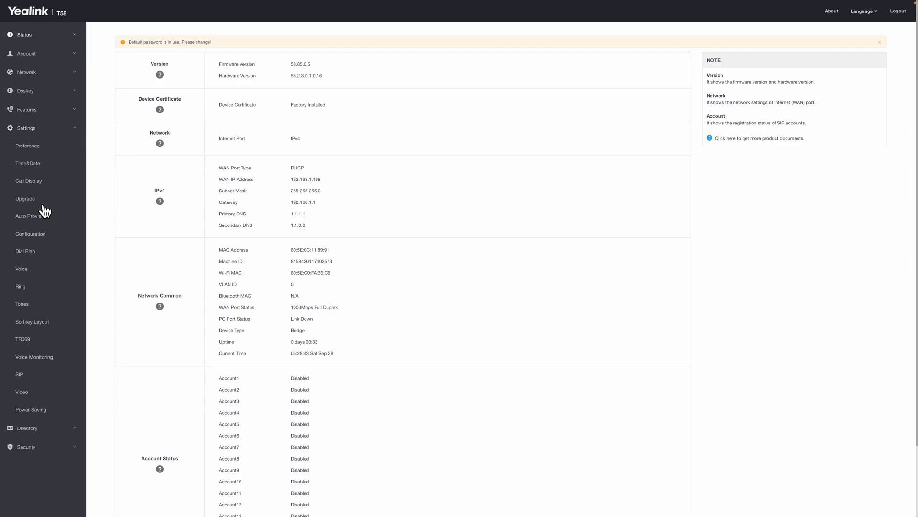
pyautogui.click(46, 217)
pyautogui.click(252, 186)
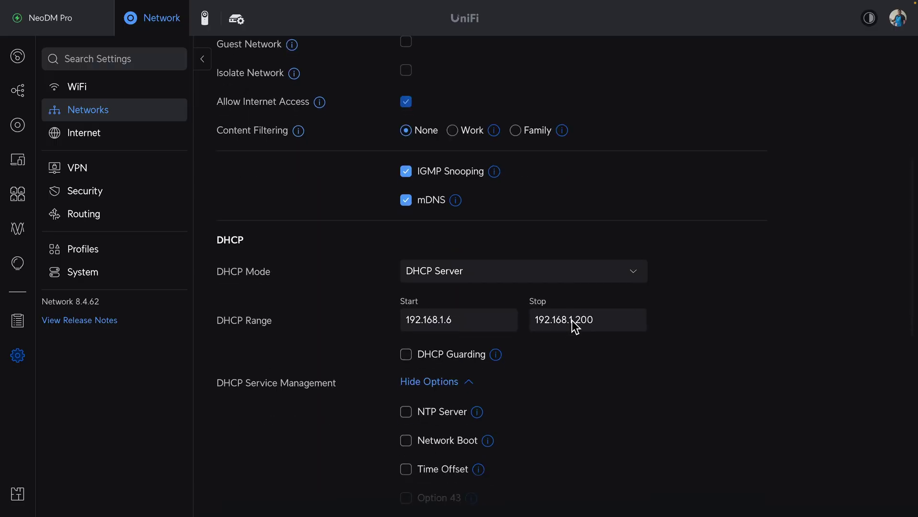
# Enable UniFi's DHCP TFTP Server option and paste the VitalPBX provisioning URL into it.
pyautogui.scroll(-3, 573, 321)
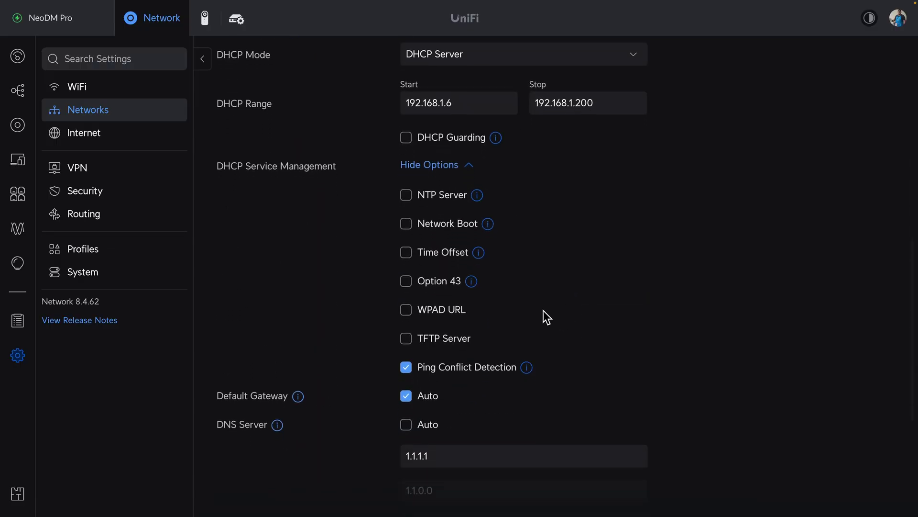
pyautogui.click(406, 339)
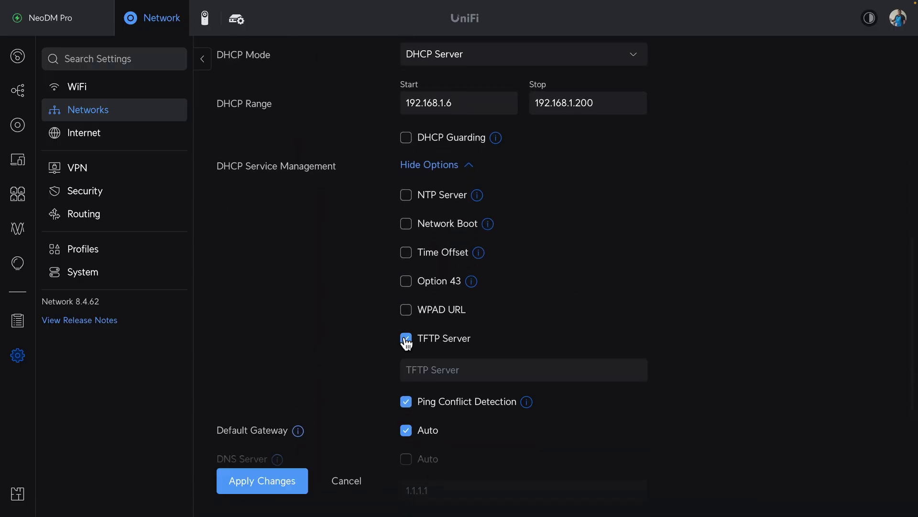
pyautogui.click(460, 367)
pyautogui.hotkey('ctrl', 'v')
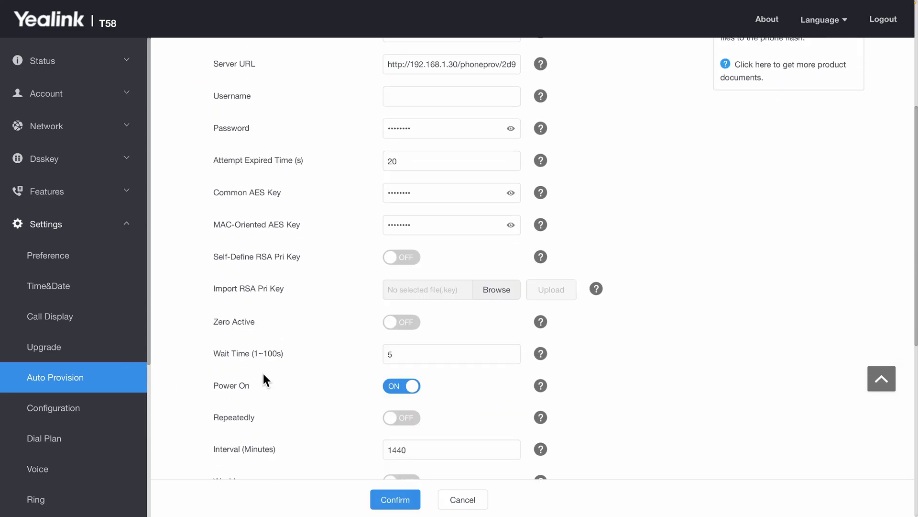
pyautogui.scroll(-8, 263, 374)
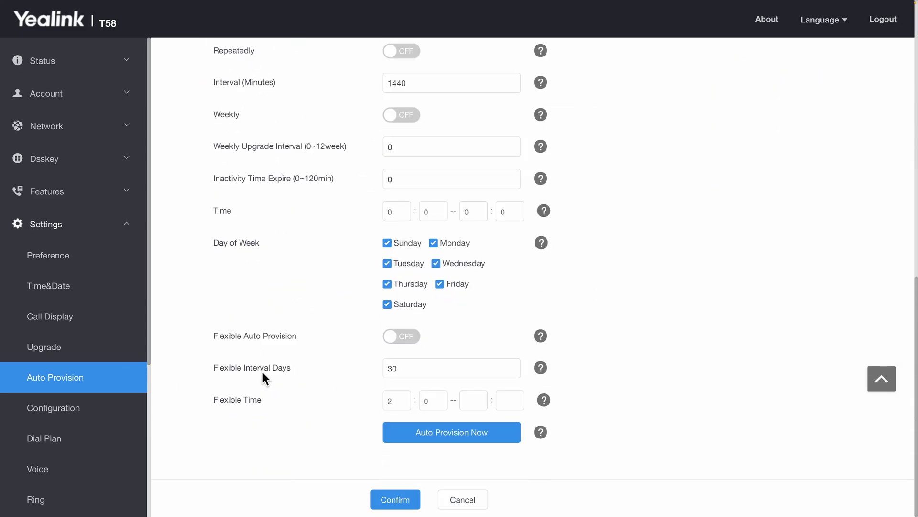
# Run Yealink auto provisioning now, then verify Account 1 Secretary is registered to 192.168.1.30:5060.
pyautogui.click(442, 432)
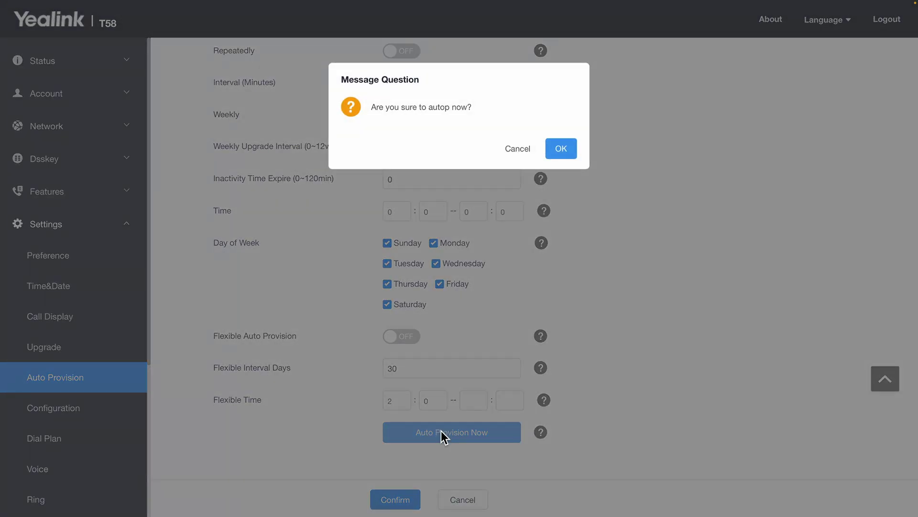
pyautogui.click(560, 152)
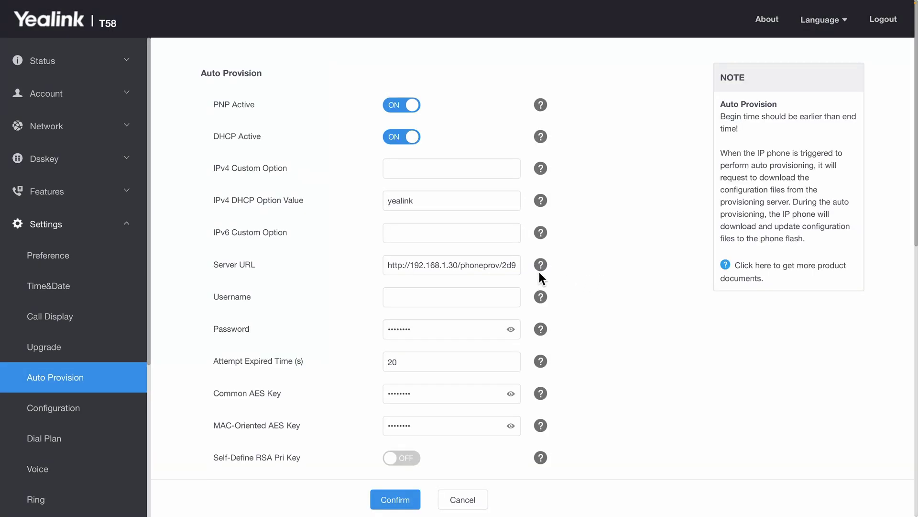
pyautogui.click(104, 93)
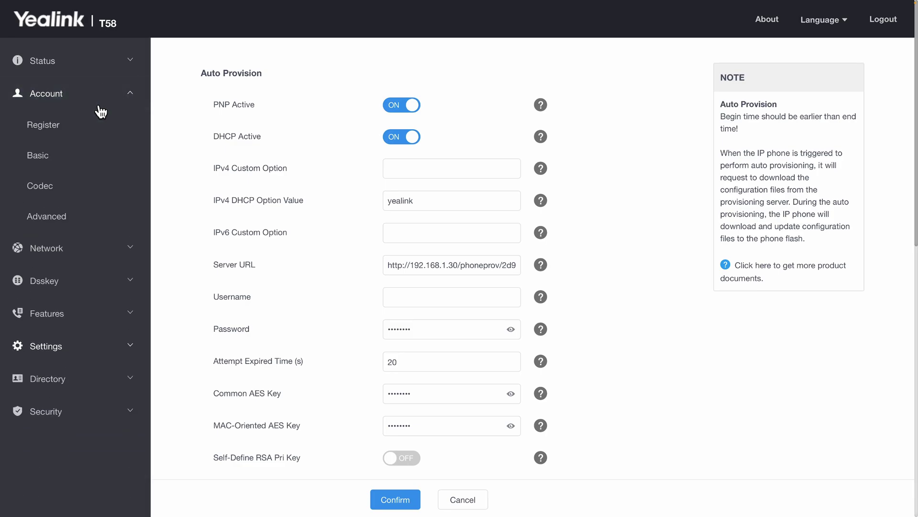
pyautogui.click(99, 135)
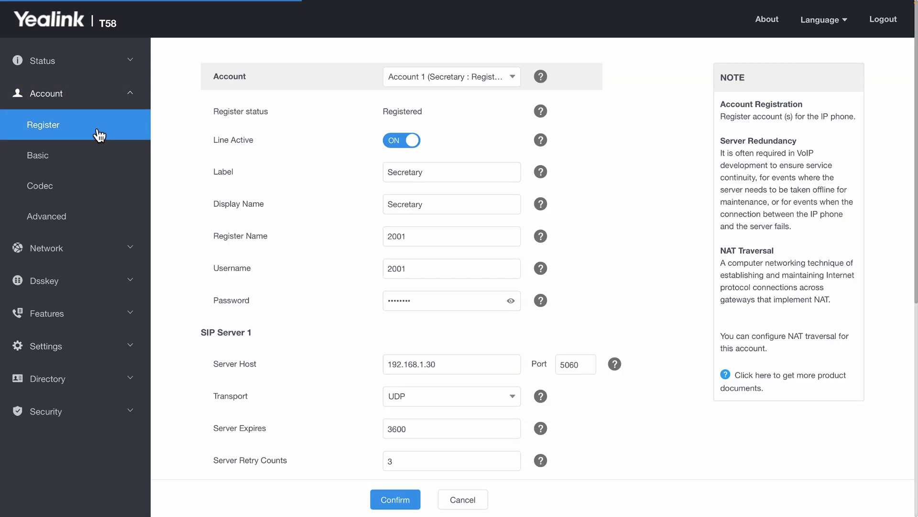